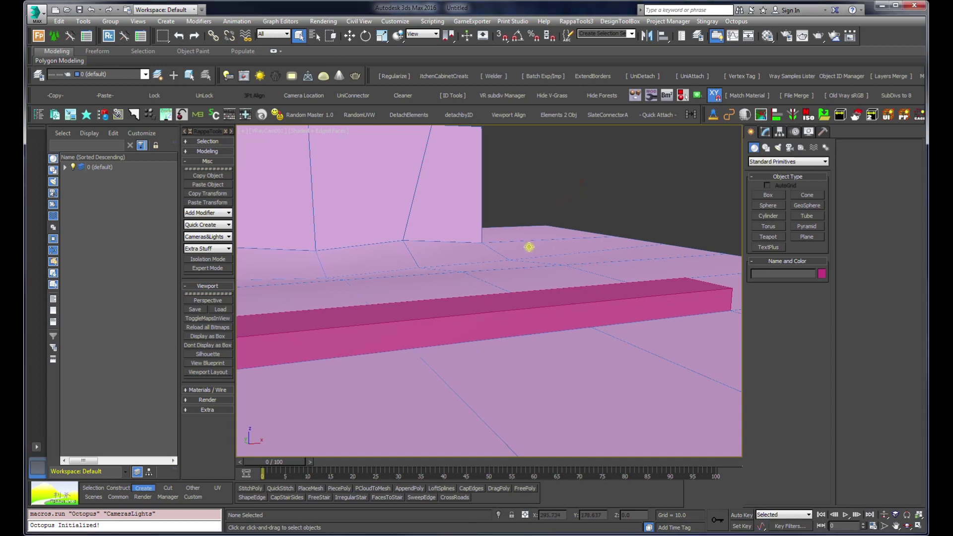
Cycle the viewport through the perspective, left, top, right, front, bottom and back views from the V menu.
{"action": "key", "text": "v"}
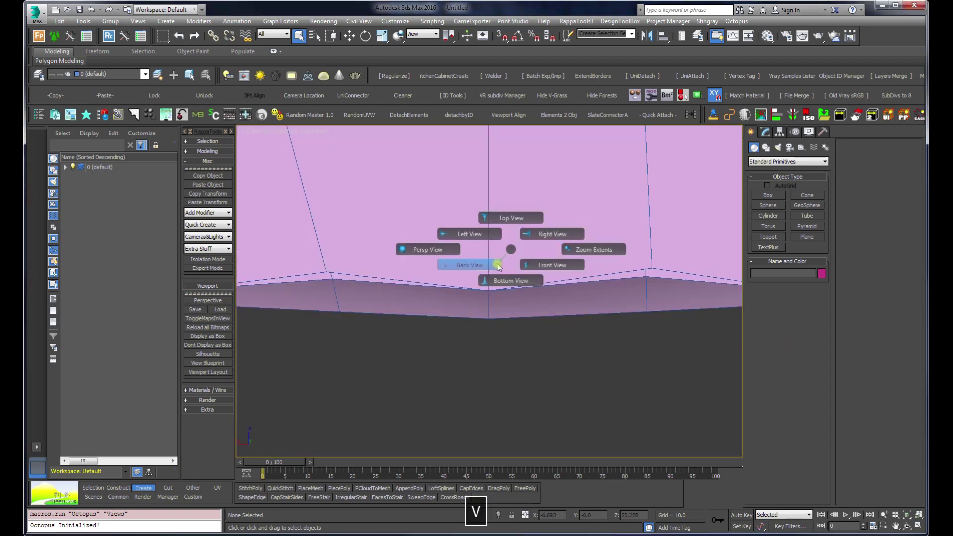
{"action": "left_click", "coordinate": [433, 252]}
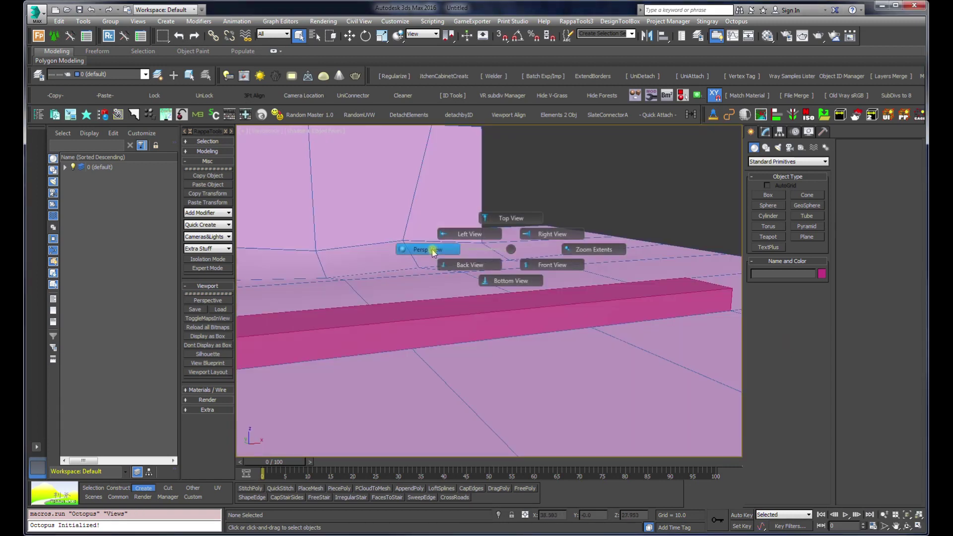
{"action": "left_click", "coordinate": [466, 234]}
{"action": "left_click", "coordinate": [505, 218]}
{"action": "left_click", "coordinate": [548, 232]}
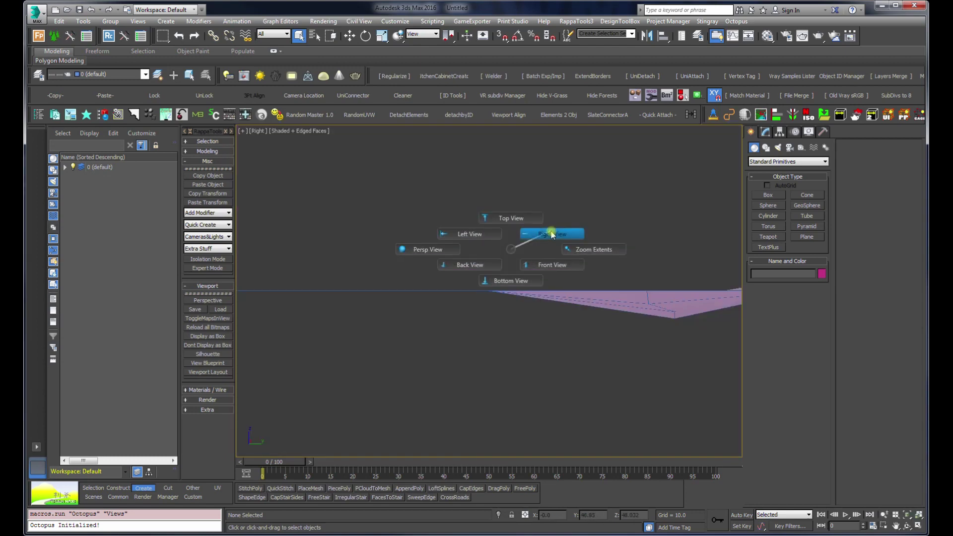
{"action": "left_click", "coordinate": [576, 249]}
{"action": "left_click", "coordinate": [532, 267]}
{"action": "left_click", "coordinate": [495, 281]}
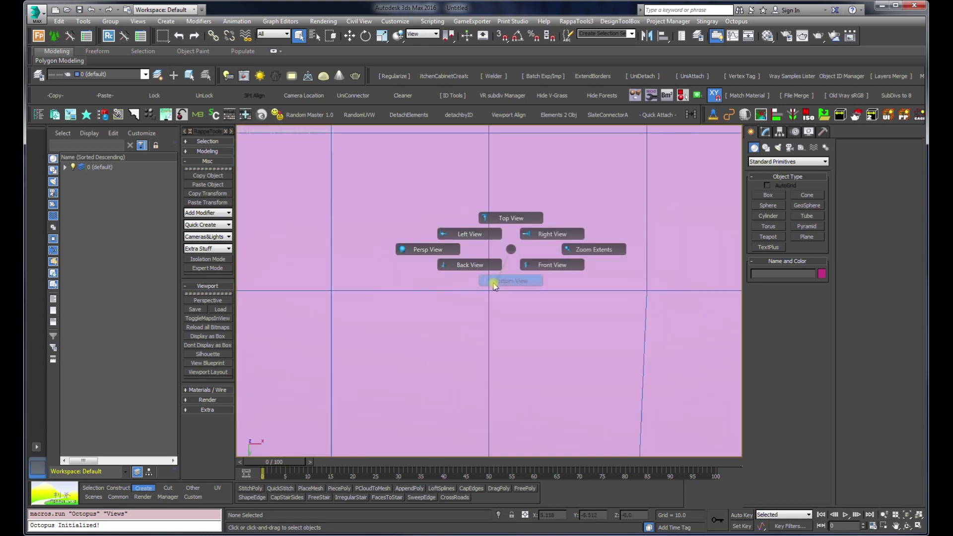
{"action": "left_click", "coordinate": [458, 265]}
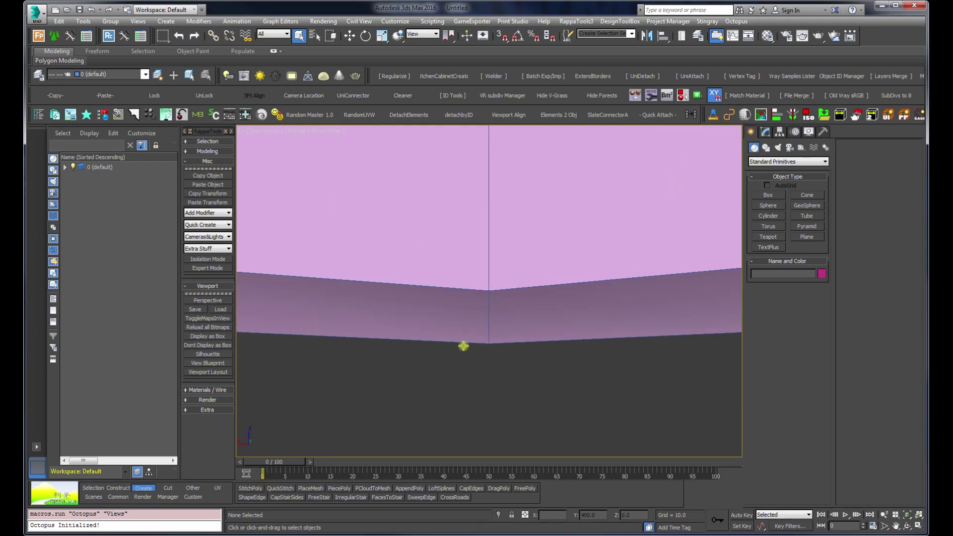
Switch the viewport to Top view and zoom out until the whole plane fits.
{"action": "key", "text": "v"}
{"action": "left_click", "coordinate": [467, 317]}
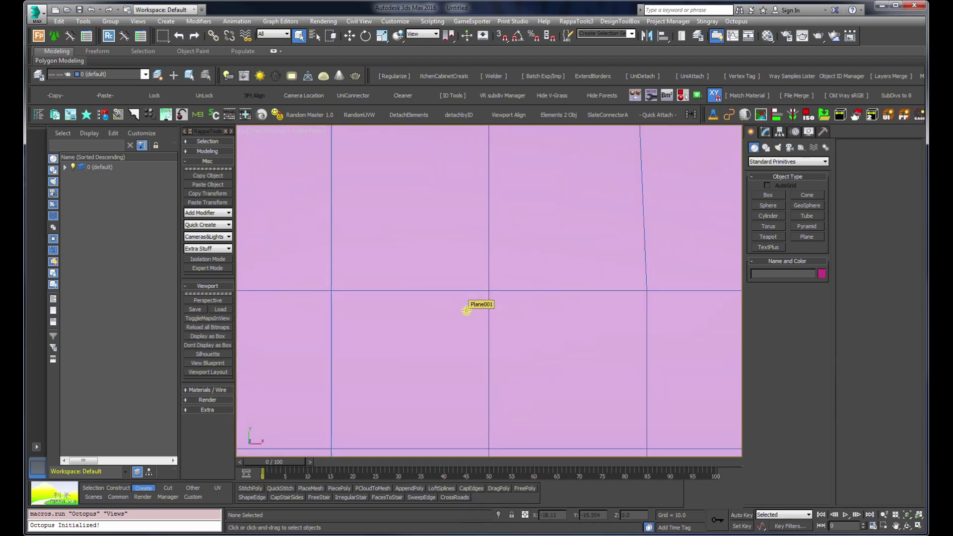
{"action": "scroll", "coordinate": [442, 280], "scroll_direction": "down", "scroll_amount": 2}
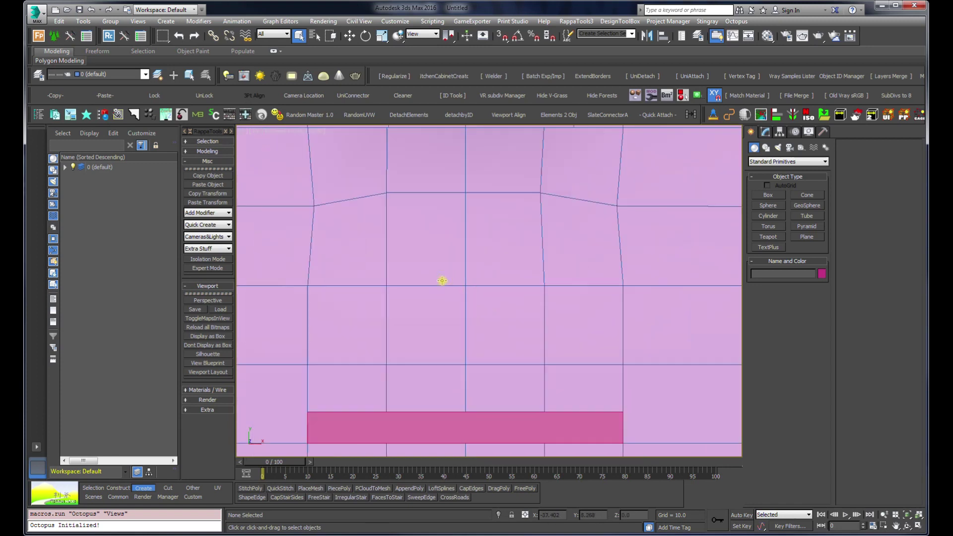
{"action": "scroll", "coordinate": [442, 280], "scroll_direction": "down", "scroll_amount": 5}
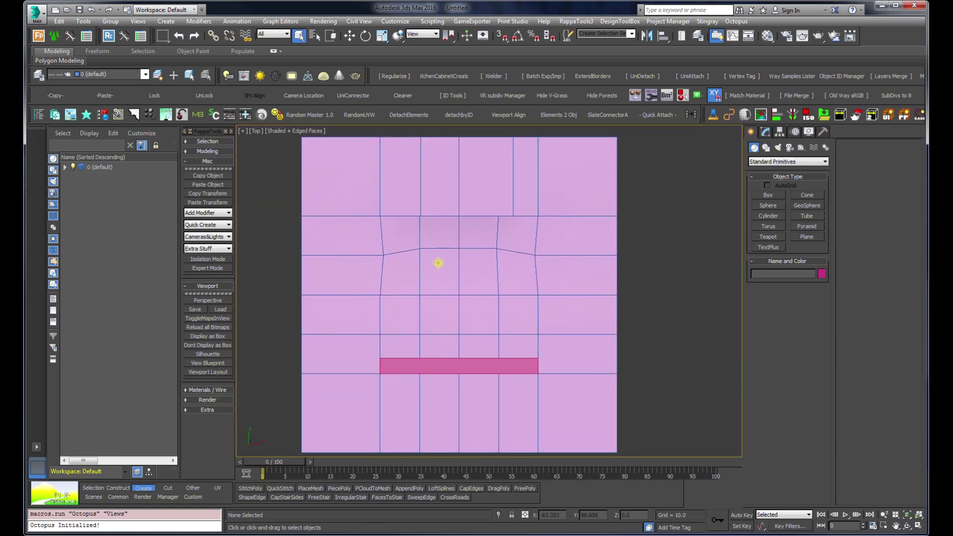
{"action": "scroll", "coordinate": [438, 263], "scroll_direction": "down", "scroll_amount": 4}
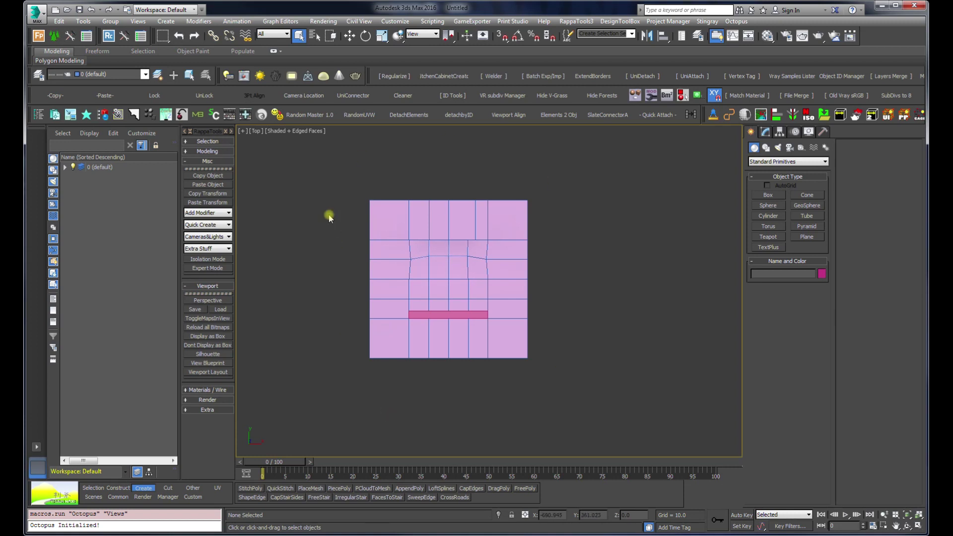
Recentre the plane, then open the Octopus Manager with the Views preset loaded.
{"action": "middle_click_drag", "start_coordinate": [444, 310], "coordinate": [446, 293]}
{"action": "left_click", "coordinate": [714, 38]}
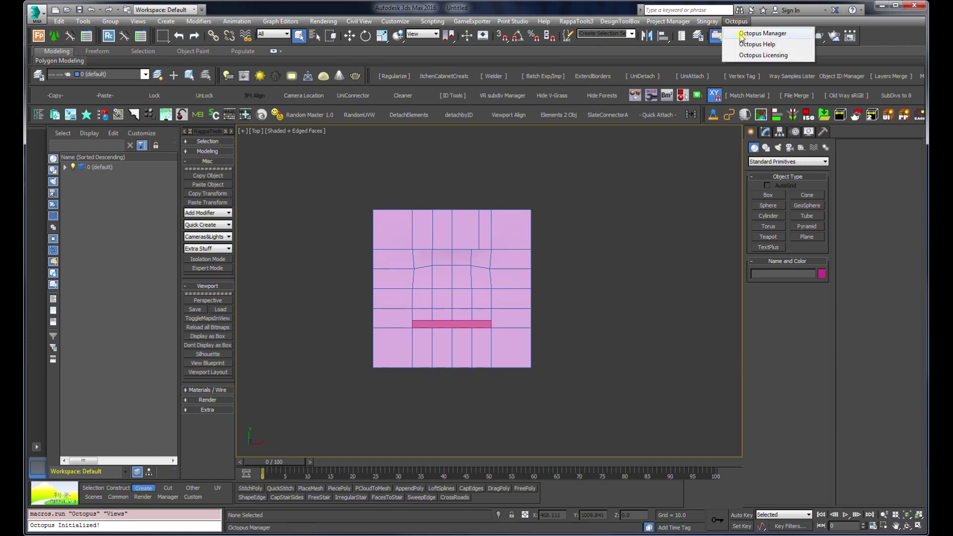
{"action": "left_click", "coordinate": [740, 35]}
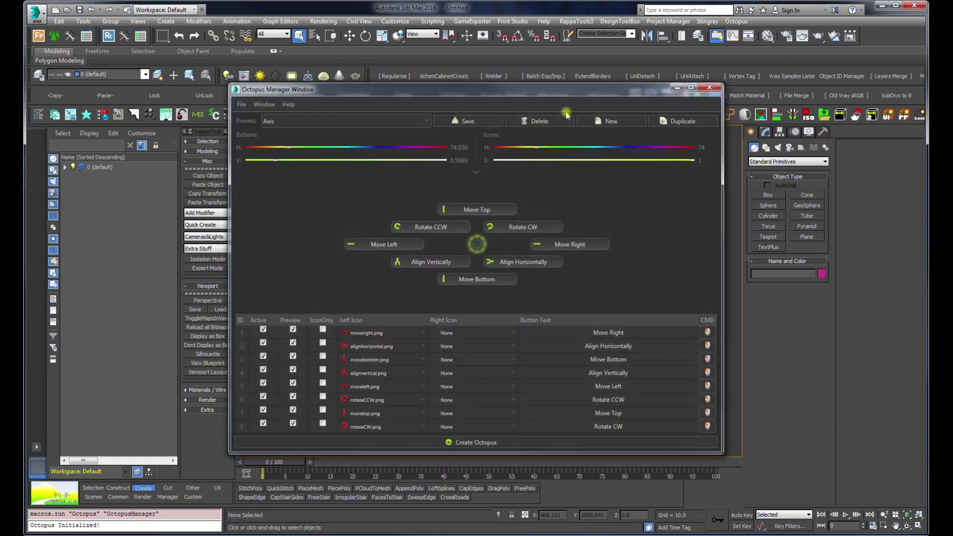
{"action": "left_click", "coordinate": [372, 119]}
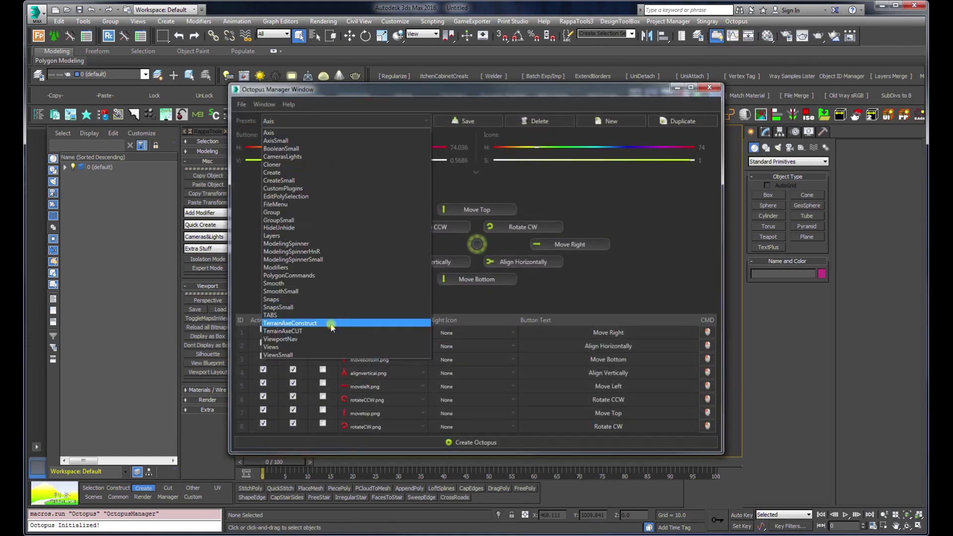
{"action": "left_click", "coordinate": [319, 347]}
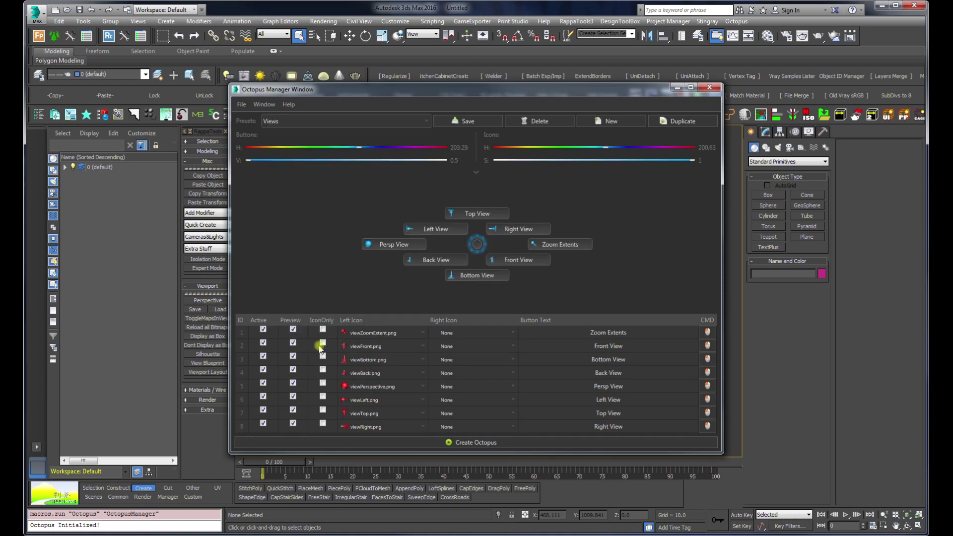
{"action": "left_click_drag", "start_coordinate": [445, 96], "coordinate": [388, 108]}
{"action": "left_click", "coordinate": [207, 116]}
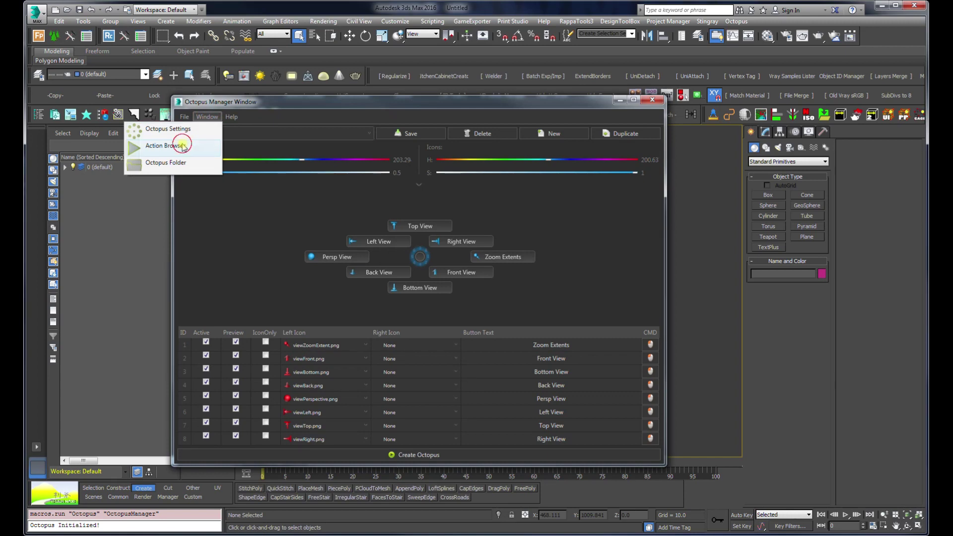
Assign the Action Browser's Top View action, found by searching 'top', to the Octopus Top View button.
{"action": "left_click", "coordinate": [187, 145]}
{"action": "left_click", "coordinate": [709, 115]}
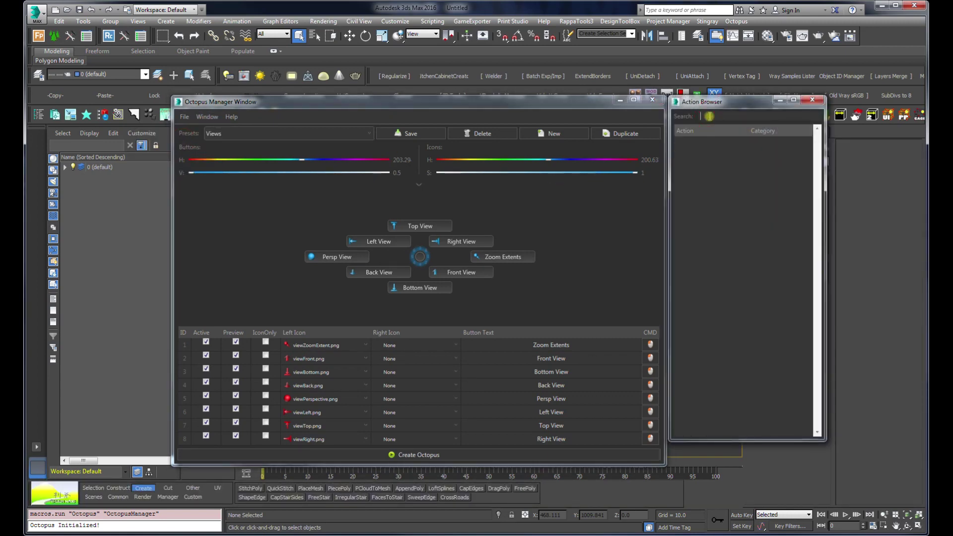
{"action": "type", "text": "top"}
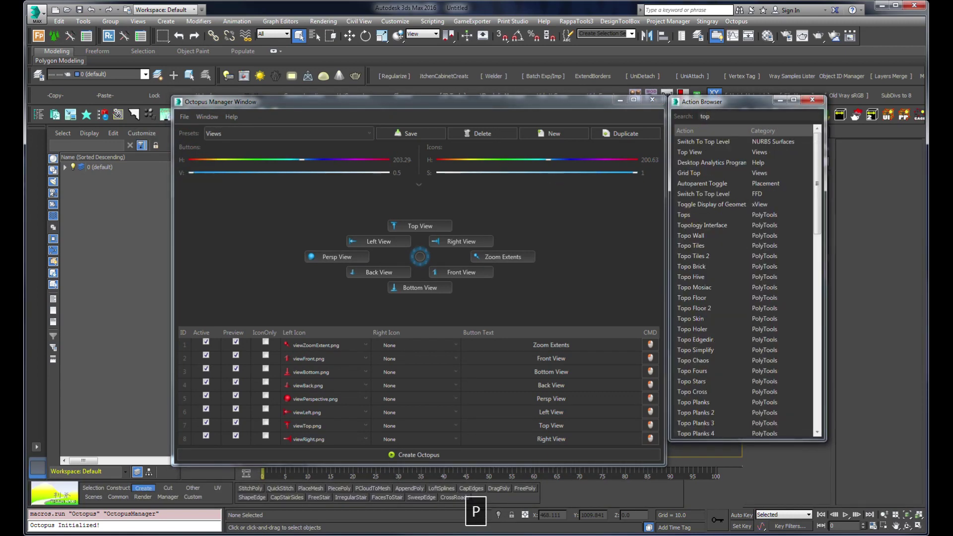
{"action": "left_click", "coordinate": [699, 153]}
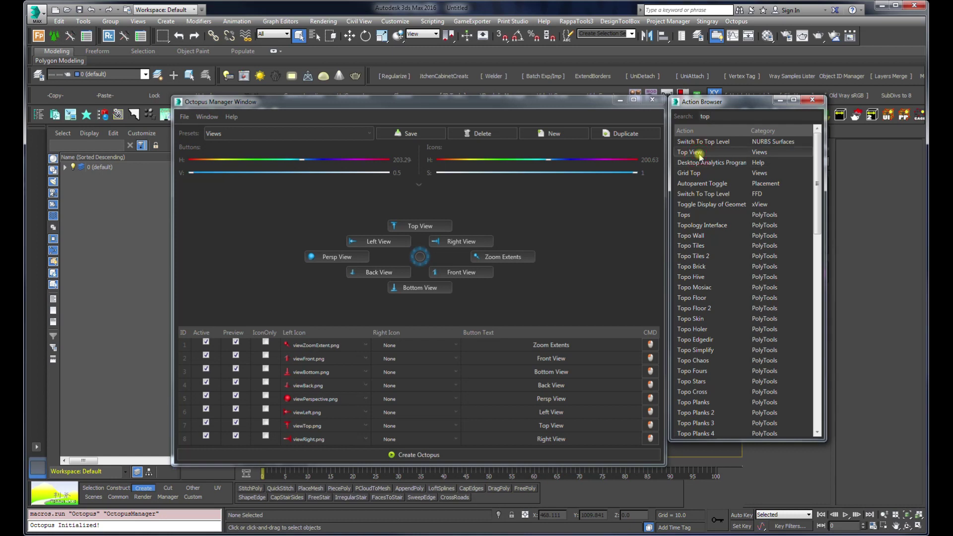
{"action": "left_click_drag", "start_coordinate": [699, 153], "coordinate": [411, 230]}
{"action": "left_click_drag", "start_coordinate": [770, 111], "coordinate": [771, 114]}
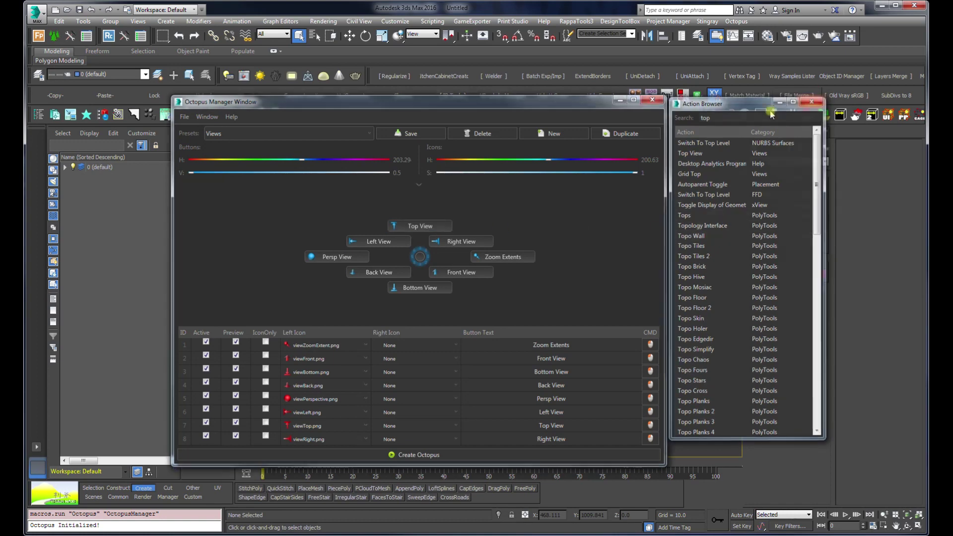
{"action": "left_click", "coordinate": [651, 99]}
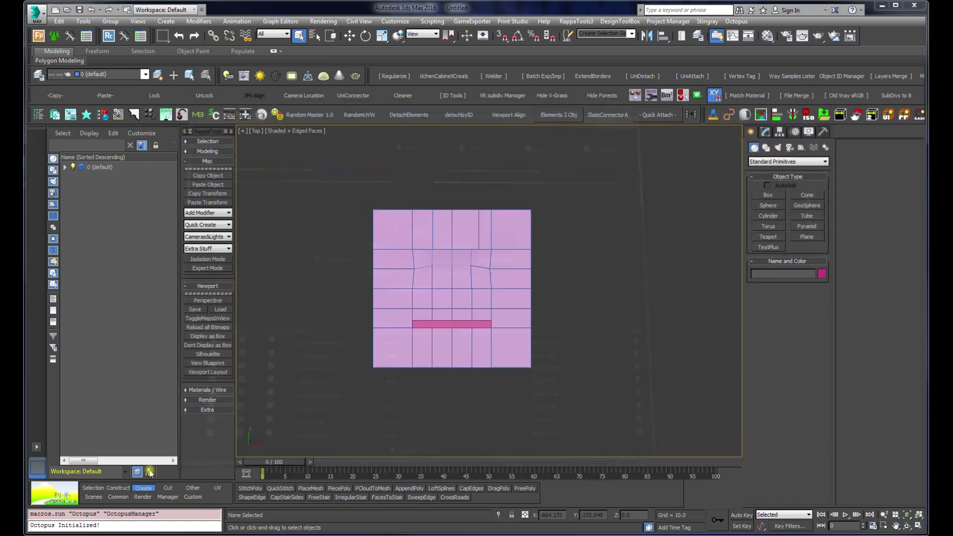
Open the full MAXScript Listener, clear its output with Ctrl+D, and position it on the left.
{"action": "right_click", "coordinate": [55, 529]}
{"action": "left_click", "coordinate": [36, 524]}
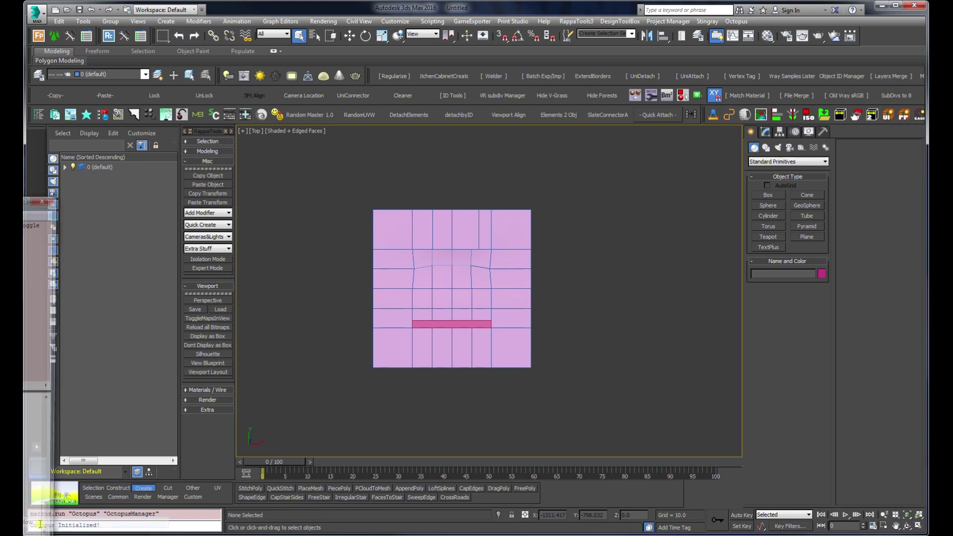
{"action": "key", "text": "ctrl+d"}
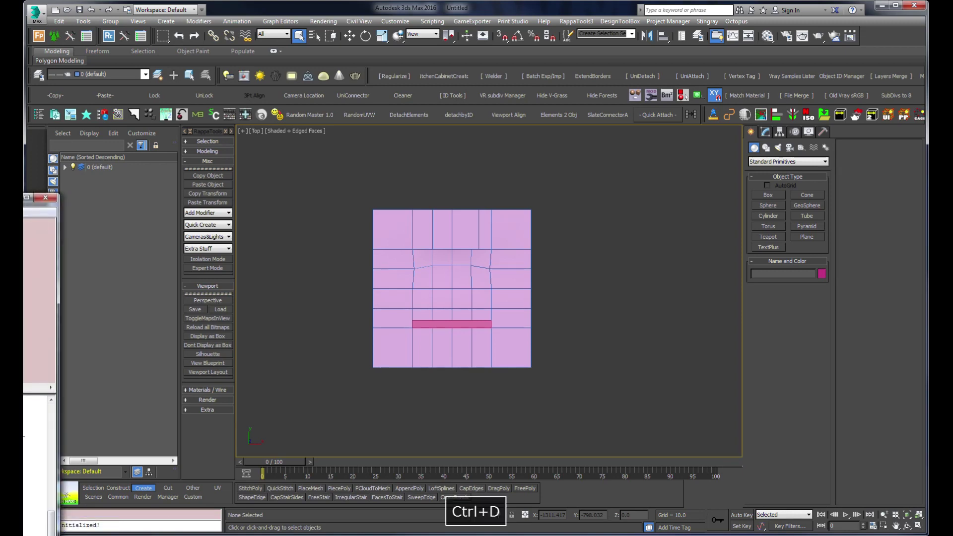
{"action": "left_click", "coordinate": [266, 144]}
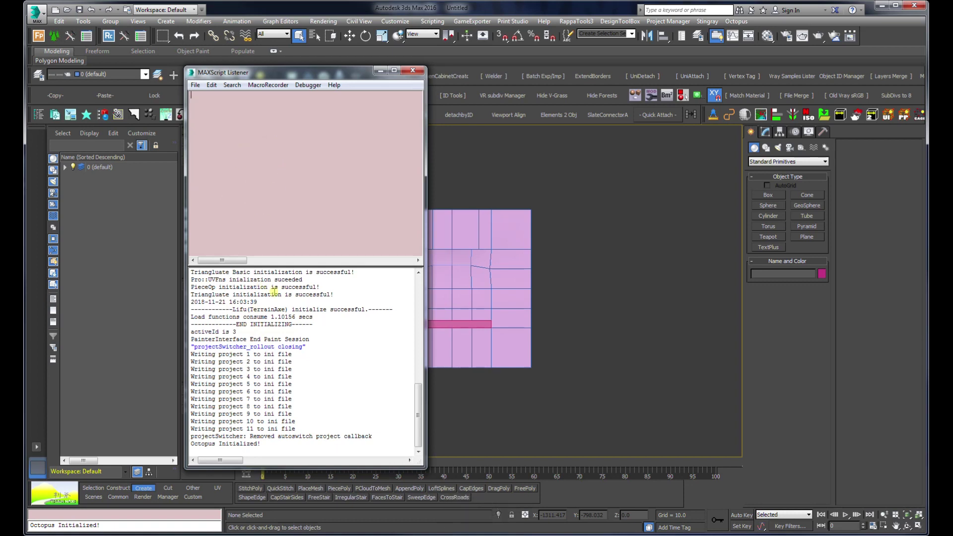
{"action": "key", "text": "ctrl+d"}
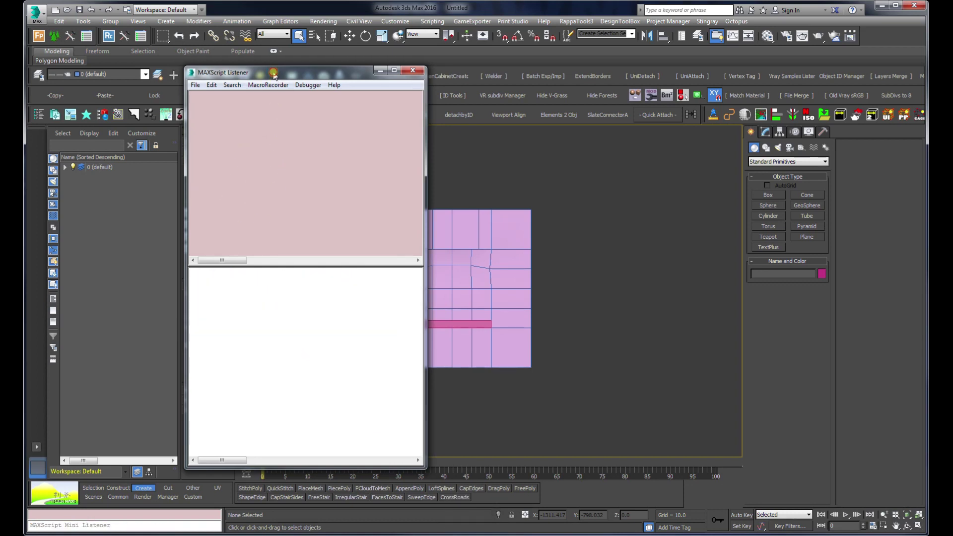
{"action": "left_click_drag", "start_coordinate": [274, 75], "coordinate": [147, 101]}
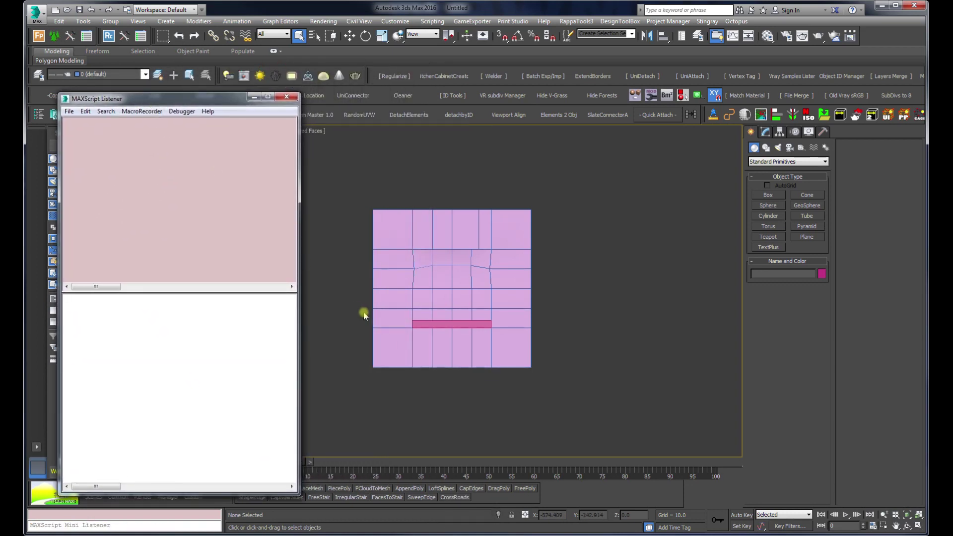
{"action": "middle_click_drag", "start_coordinate": [405, 313], "coordinate": [428, 316]}
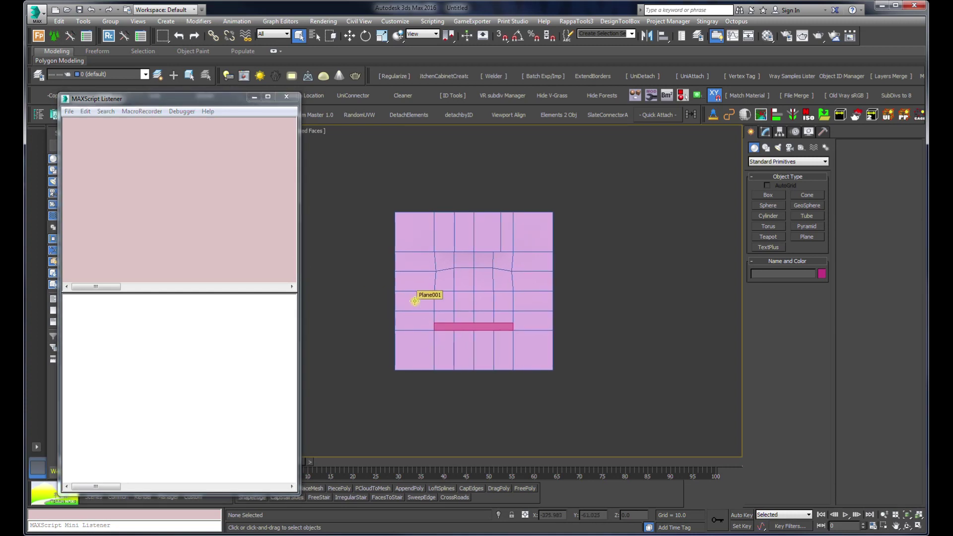
{"action": "left_click_drag", "start_coordinate": [192, 104], "coordinate": [200, 172]}
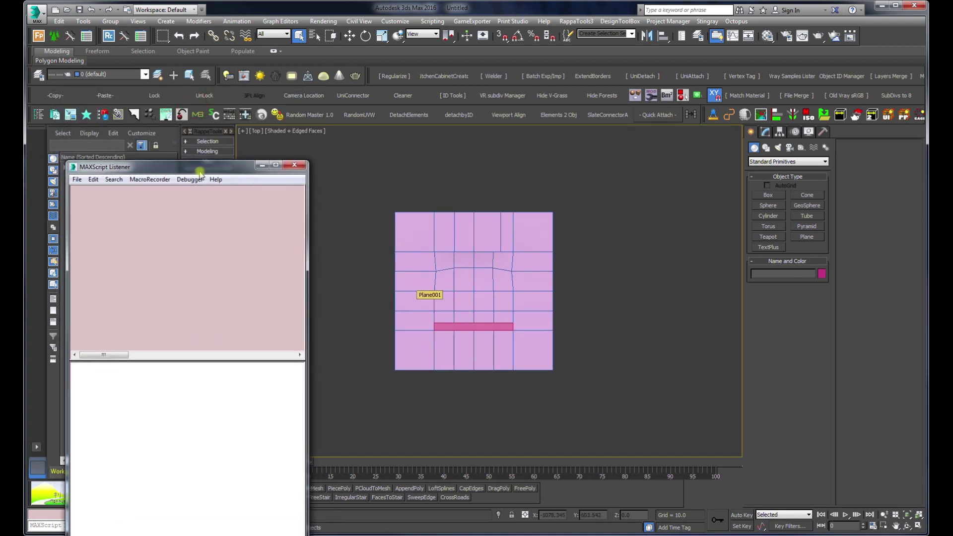
Set the viewport to Top from the viewport label menu so the Listener logs the command.
{"action": "left_click", "coordinate": [256, 131]}
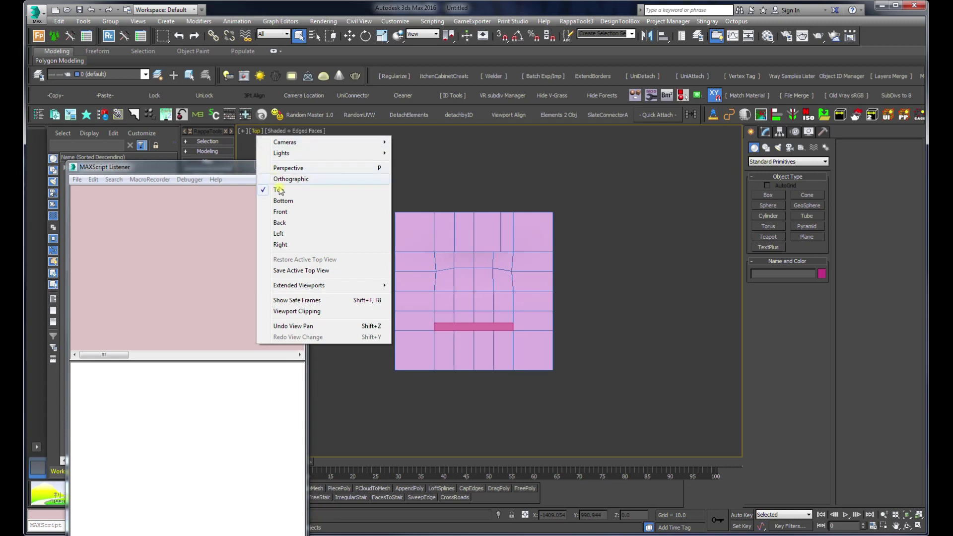
{"action": "left_click", "coordinate": [279, 190]}
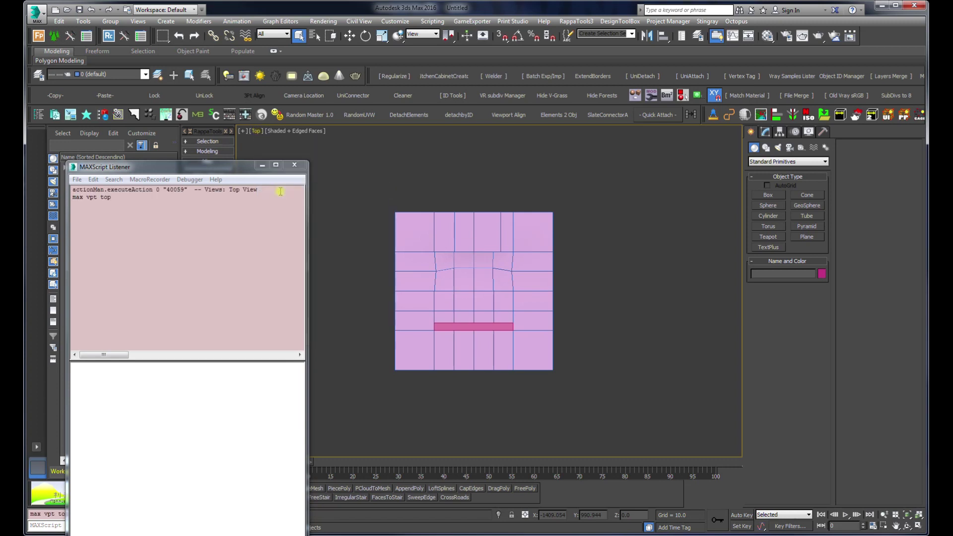
{"action": "left_click", "coordinate": [145, 180]}
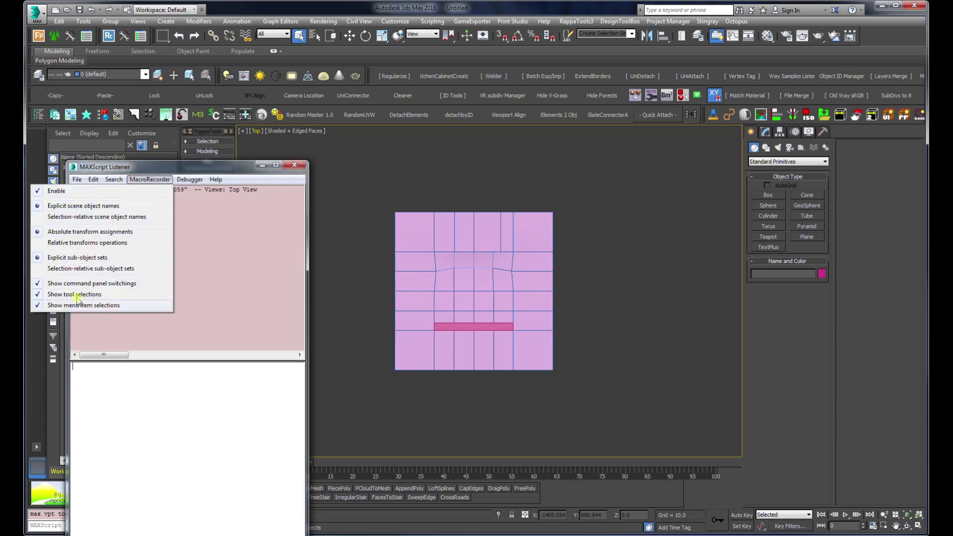
Select Plane001 and zoom extents selected with Z so the Listener logs action 311.
{"action": "left_click", "coordinate": [157, 173]}
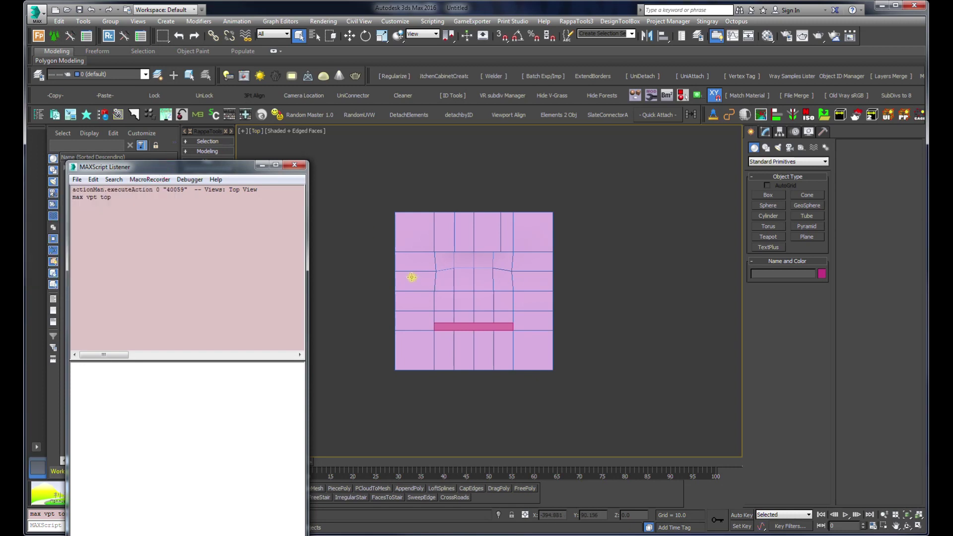
{"action": "left_click", "coordinate": [462, 301]}
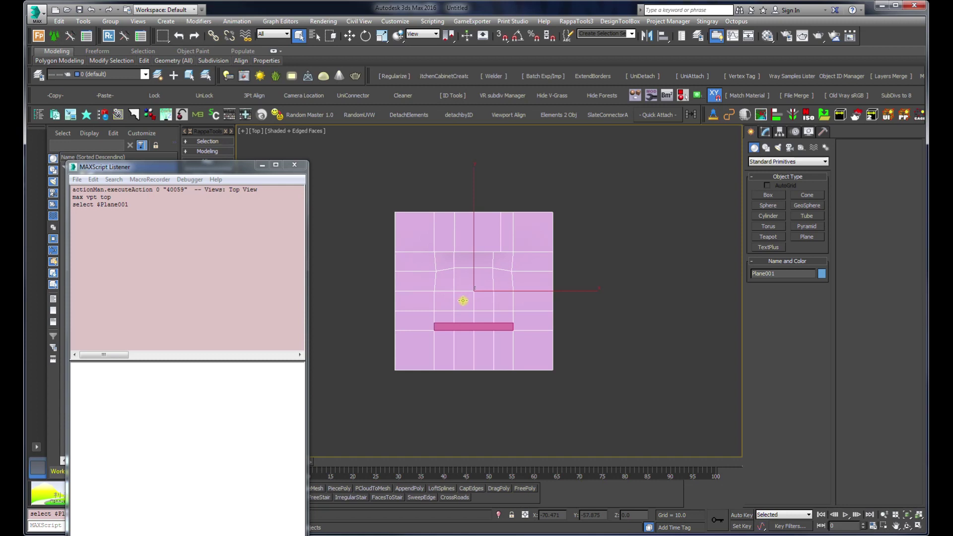
{"action": "key", "text": "z"}
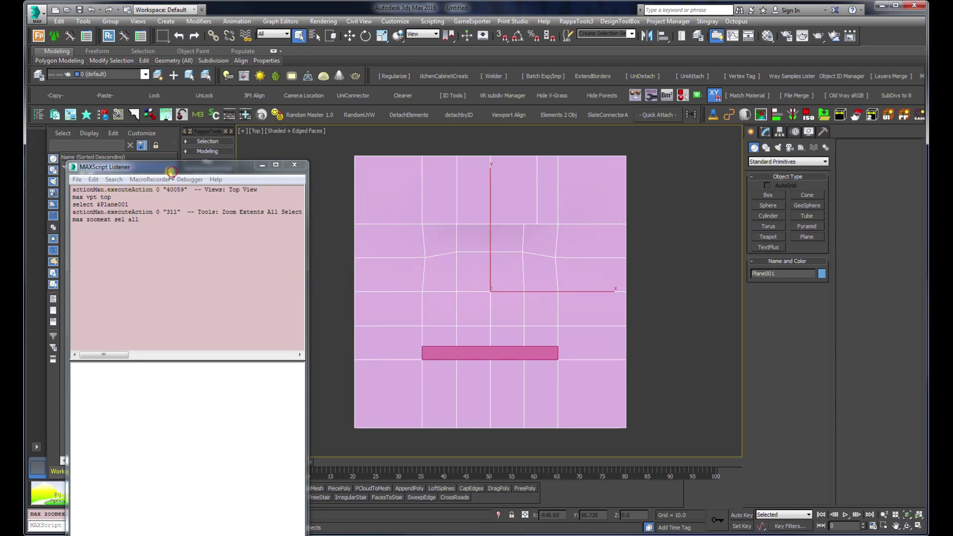
{"action": "mouse_move", "coordinate": [148, 166]}
{"action": "left_mouse_down"}
{"action": "mouse_move", "coordinate": [137, 152]}
{"action": "mouse_move", "coordinate": [143, 168]}
{"action": "left_mouse_up"}
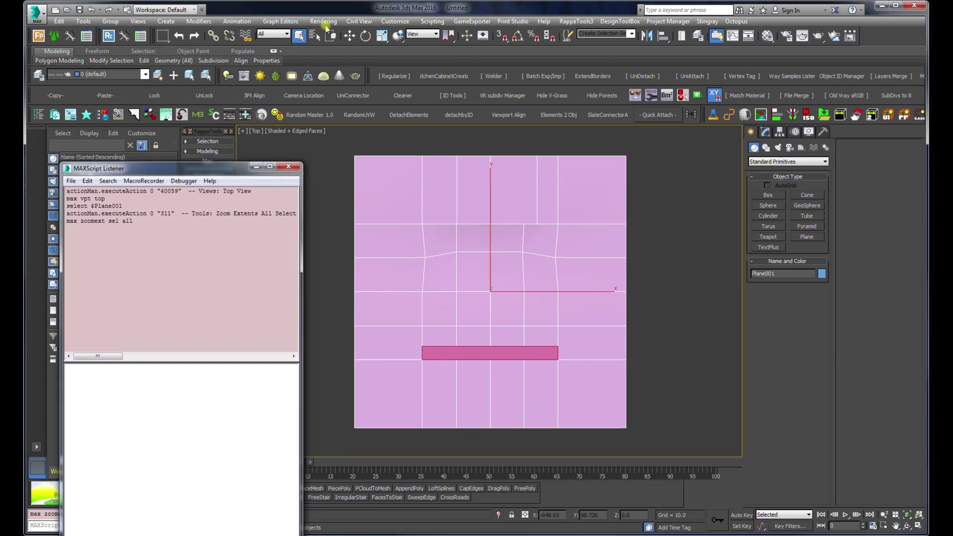
{"action": "left_click", "coordinate": [427, 21]}
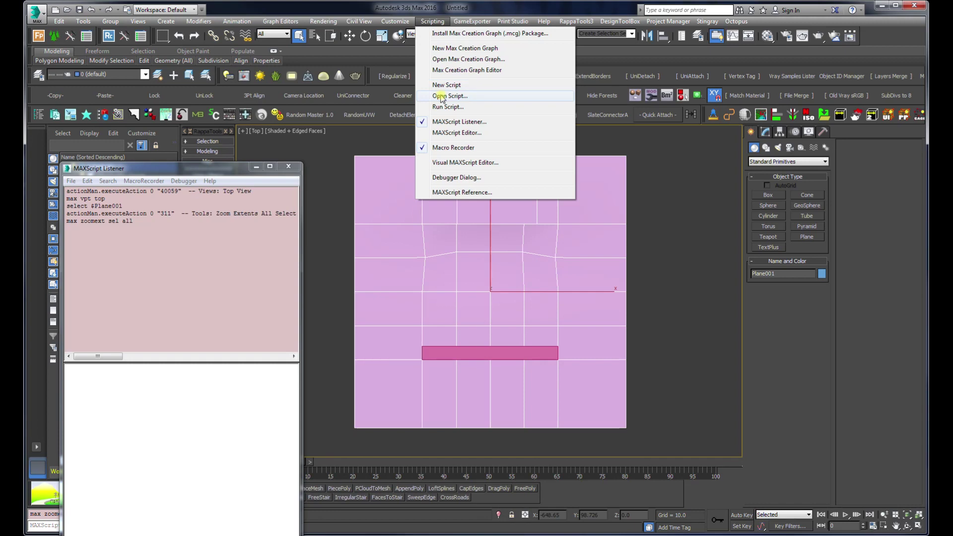
Open the Startup folder script upordown.ms in the MAXScript editor.
{"action": "left_click", "coordinate": [440, 96]}
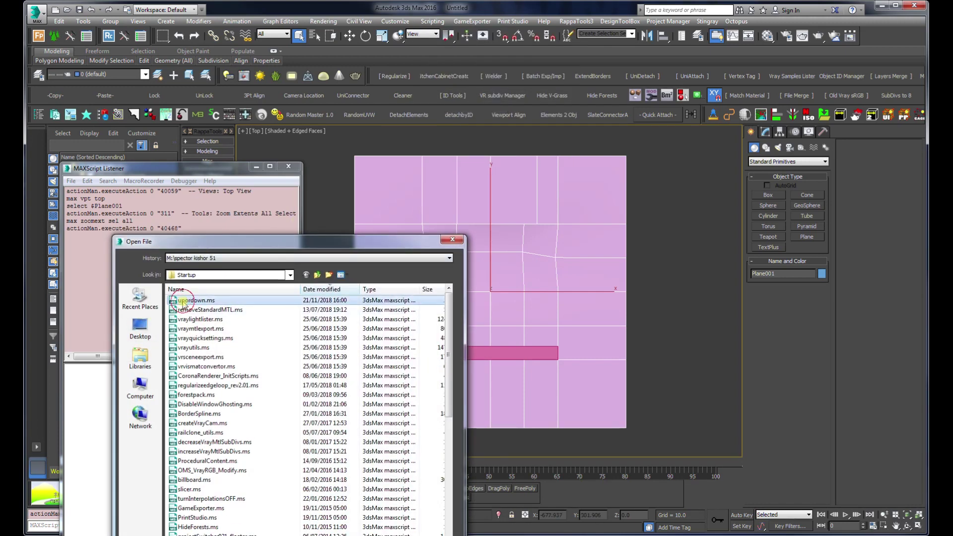
{"action": "left_click", "coordinate": [195, 300]}
{"action": "left_click_drag", "start_coordinate": [195, 242], "coordinate": [380, 163]}
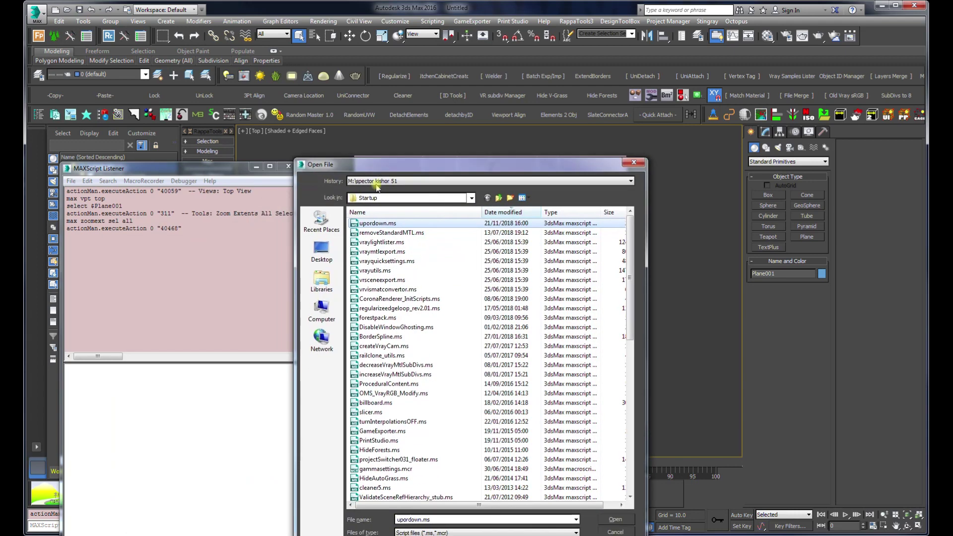
{"action": "double_click", "coordinate": [375, 223]}
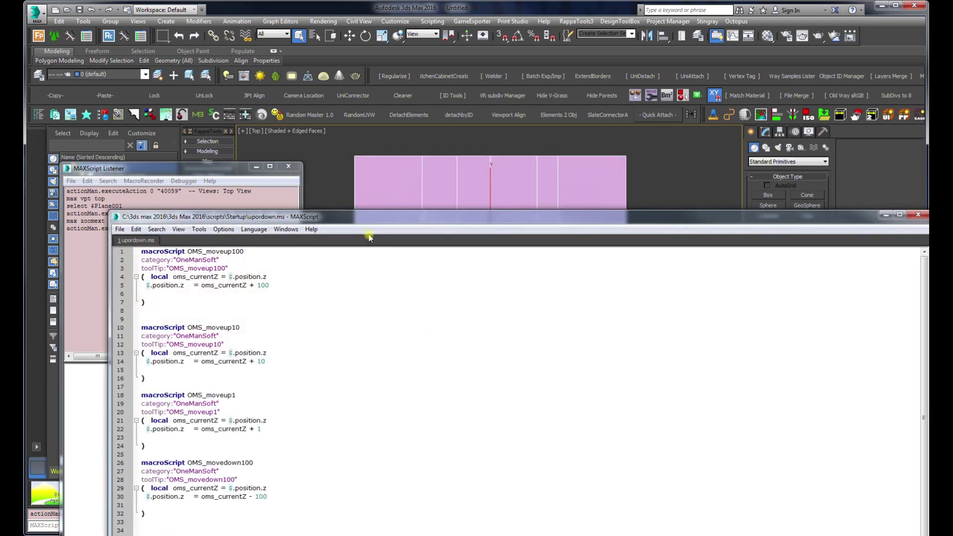
{"action": "left_click_drag", "start_coordinate": [352, 217], "coordinate": [527, 83]}
Paste a copy of the OMS_movedown1 macroScript block at the end of the script.
{"action": "left_click", "coordinate": [443, 397]}
{"action": "key", "text": "Page_Down"}
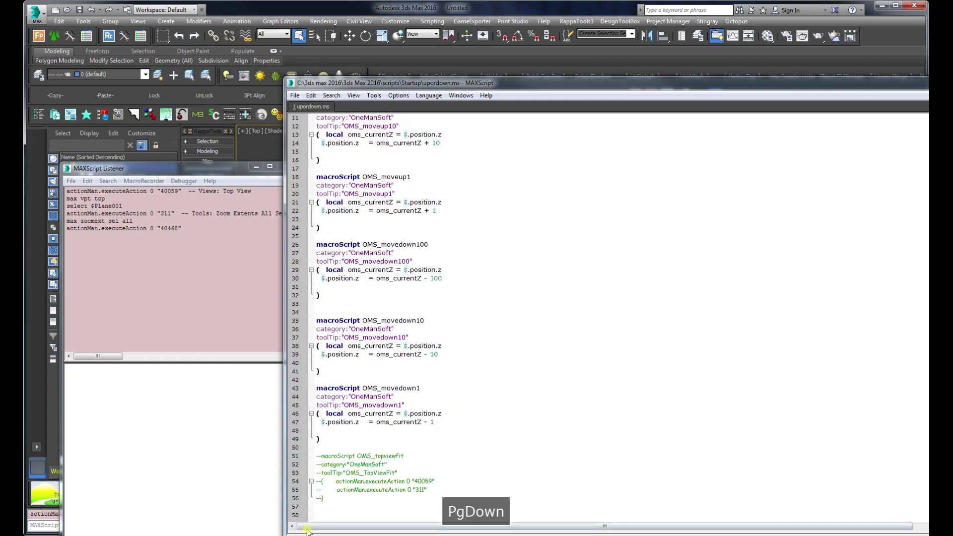
{"action": "left_click_drag", "start_coordinate": [323, 498], "coordinate": [293, 455]}
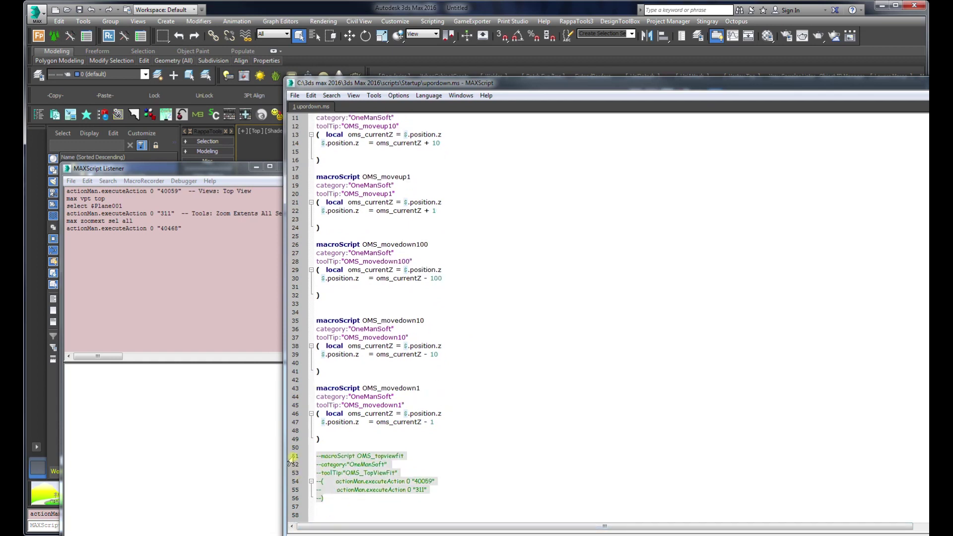
{"action": "left_click", "coordinate": [338, 504]}
{"action": "key", "text": "Return"}
{"action": "key", "text": "Return"}
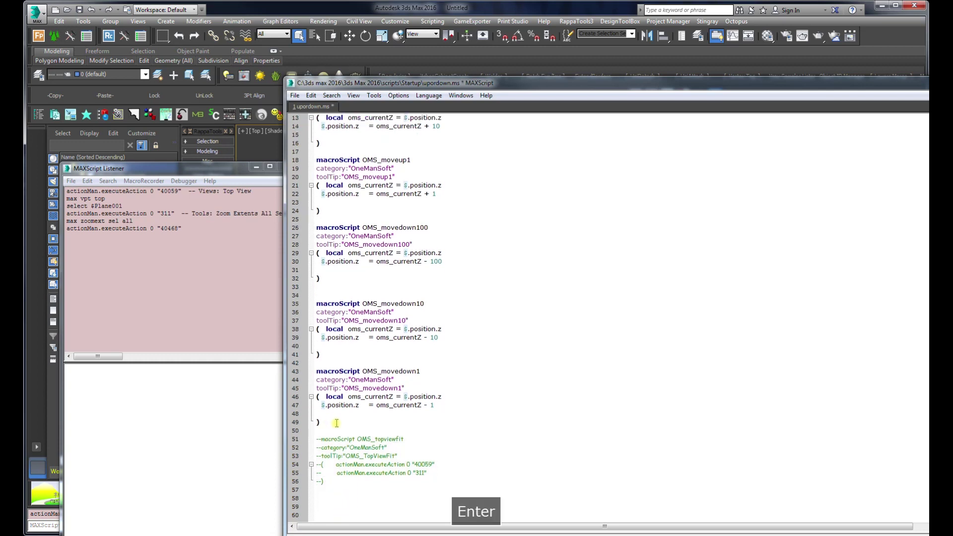
{"action": "left_click_drag", "start_coordinate": [328, 421], "coordinate": [287, 371]}
{"action": "key", "text": "ctrl+c"}
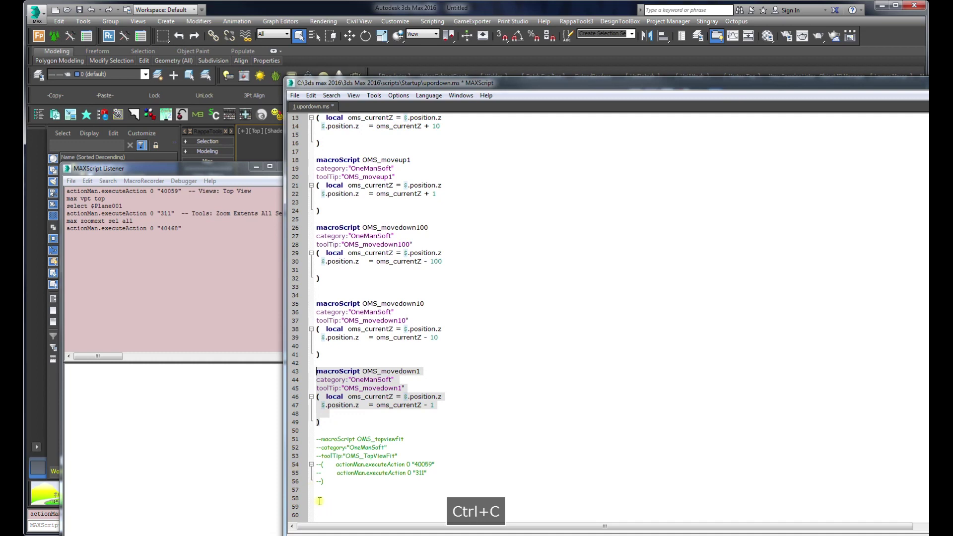
{"action": "left_click", "coordinate": [319, 501]}
{"action": "key", "text": "ctrl+v"}
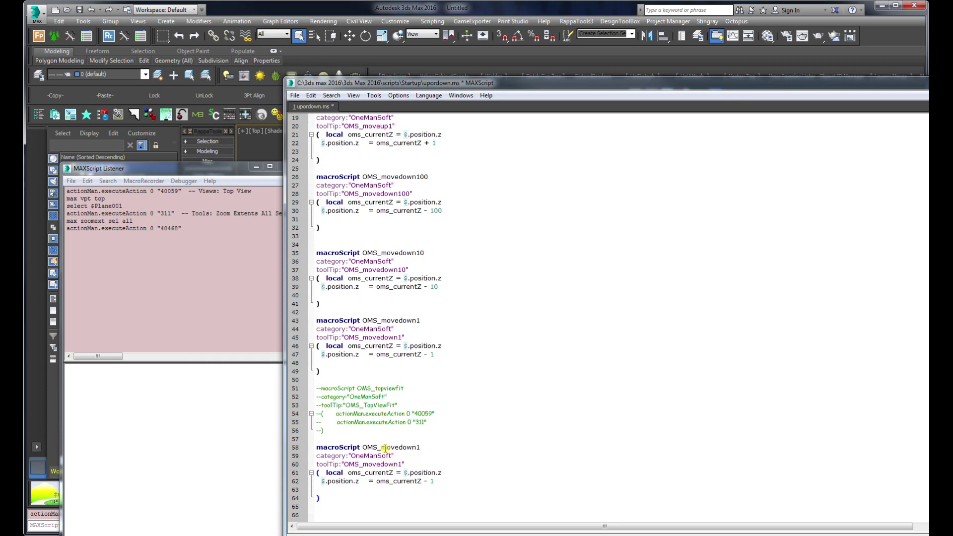
Rename the copy OMS_topviewfit, set its tooltip to OMS_TopViewFit, and empty its body.
{"action": "left_click", "coordinate": [380, 446]}
{"action": "type", "text": "topview"}
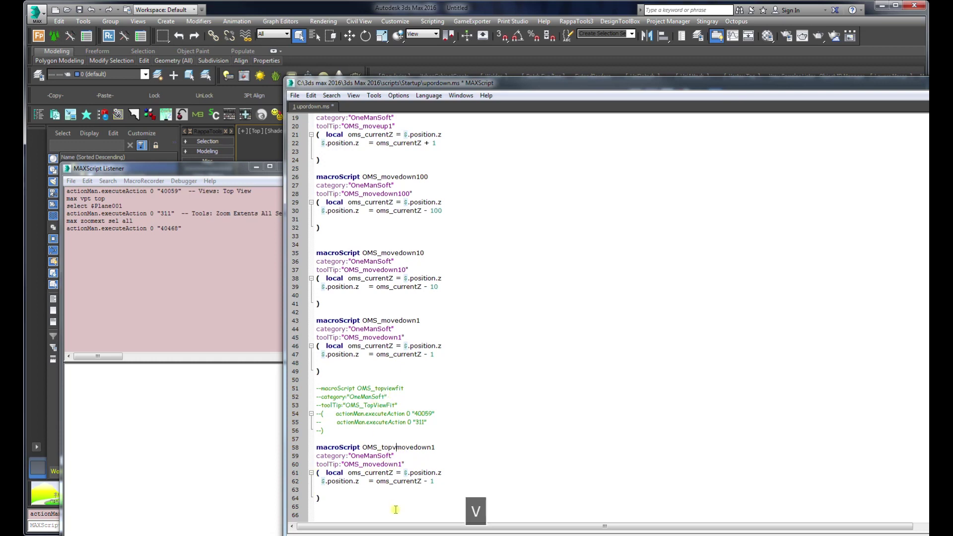
{"action": "type", "text": "fit"}
{"action": "key", "text": "Delete"}
{"action": "key", "text": "Delete"}
{"action": "key", "text": "Delete"}
{"action": "key", "text": "Delete"}
{"action": "key", "text": "Delete"}
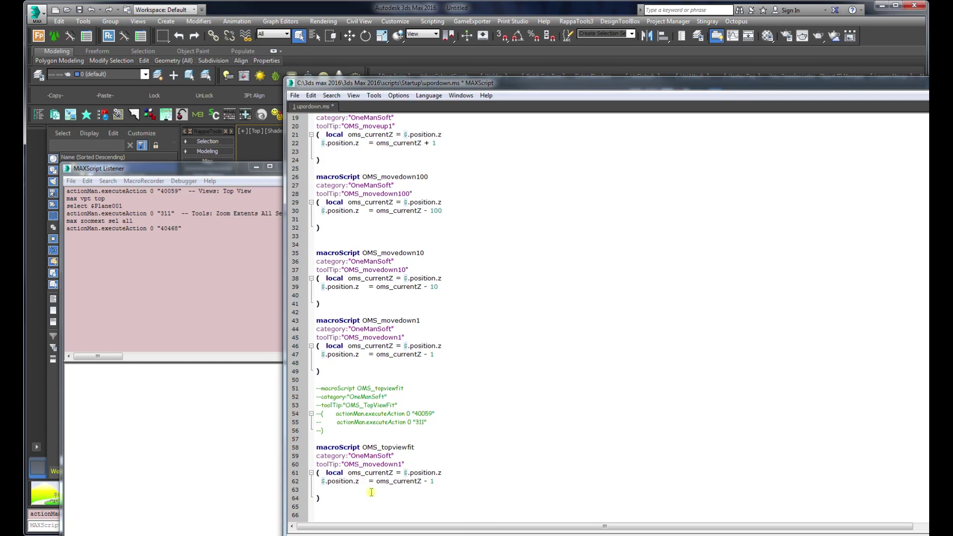
{"action": "type", "text": "TopViewFi"}
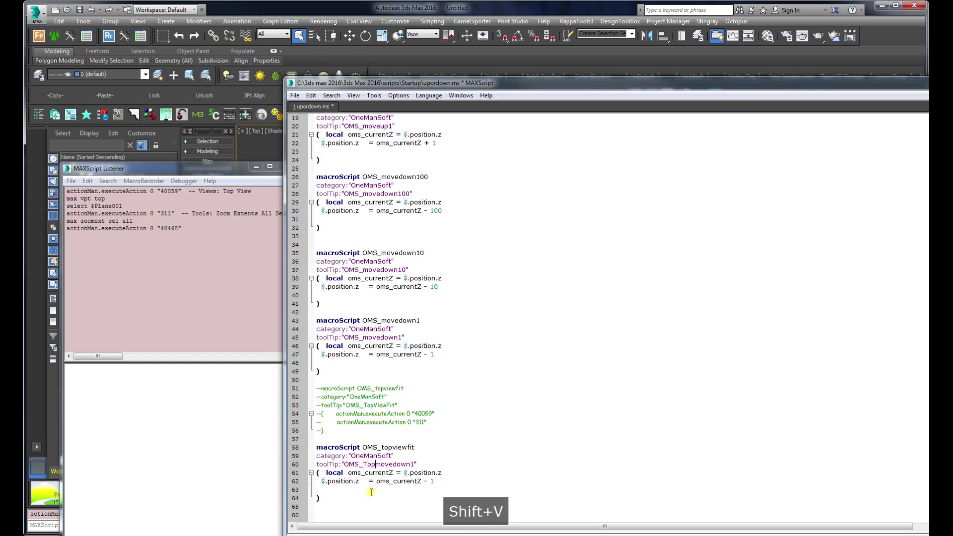
{"action": "type", "text": "t"}
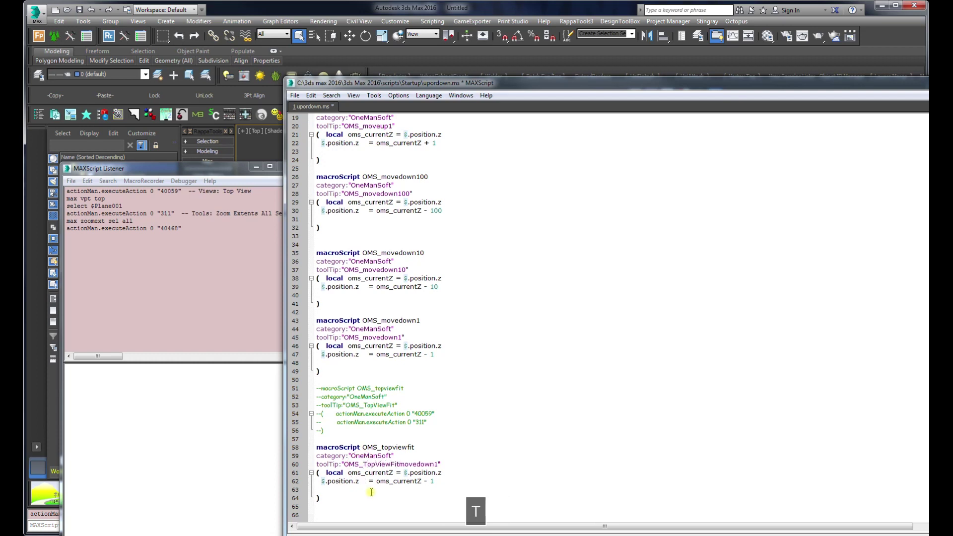
{"action": "key", "text": "Delete"}
{"action": "key", "text": "Delete"}
{"action": "key", "text": "Delete"}
{"action": "key", "text": "Delete"}
{"action": "key", "text": "Delete"}
{"action": "key", "text": "Delete"}
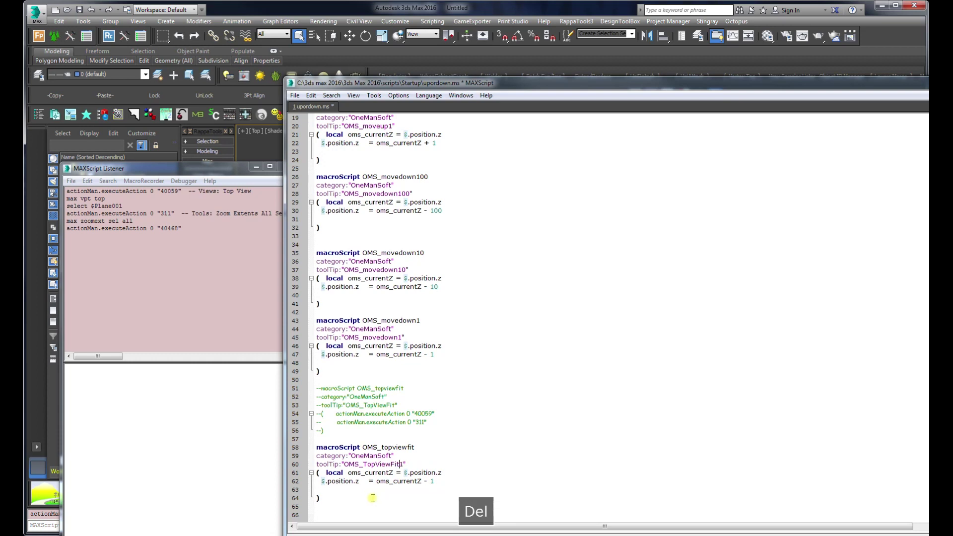
{"action": "key", "text": "End"}
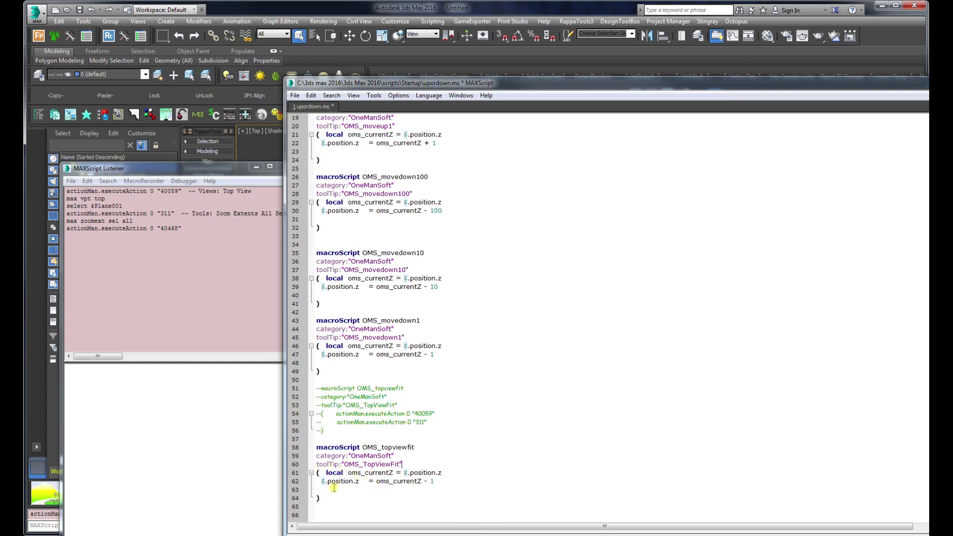
{"action": "left_click_drag", "start_coordinate": [334, 488], "coordinate": [325, 475]}
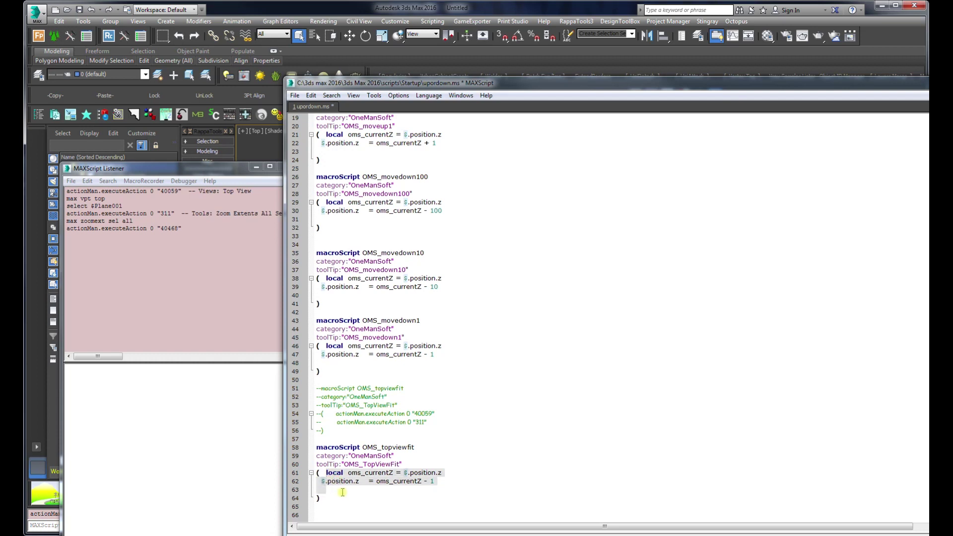
{"action": "key", "text": "Delete"}
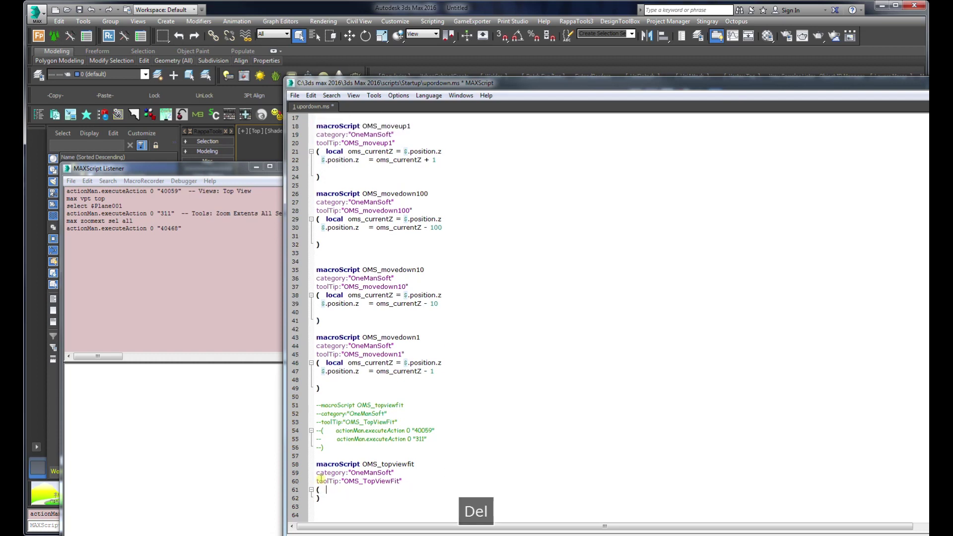
Paste the logged actionMan.executeAction lines "40059" and "311" into the OMS_topviewfit body.
{"action": "left_click", "coordinate": [182, 192]}
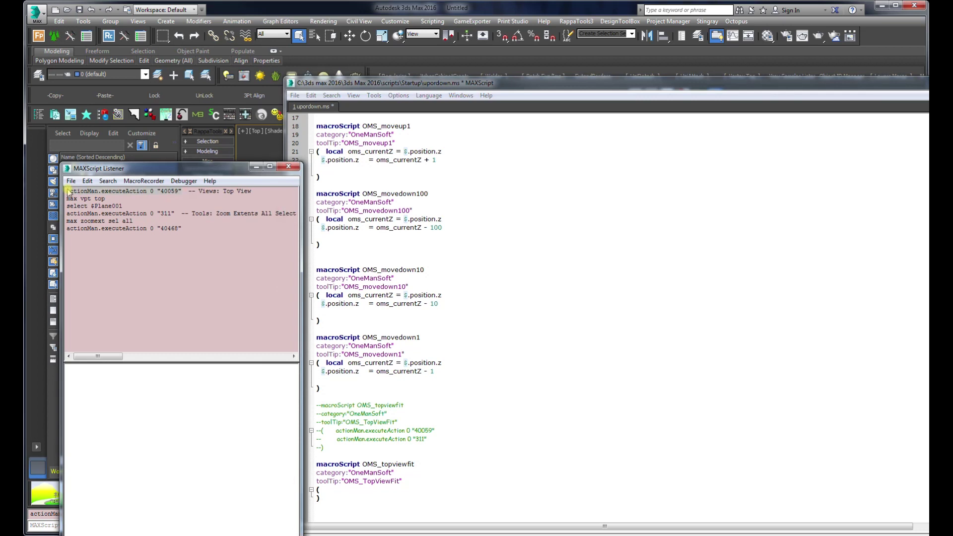
{"action": "key", "text": "ctrl+c"}
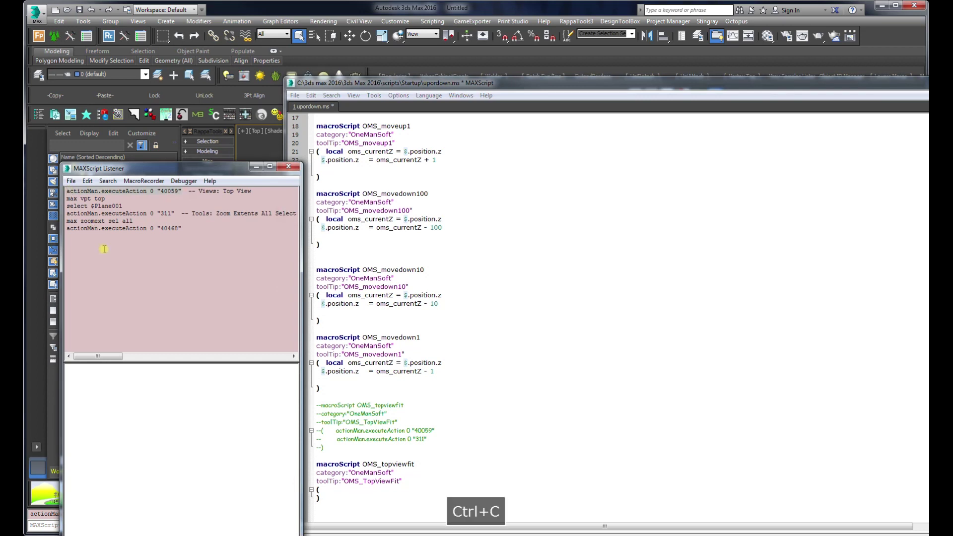
{"action": "left_click", "coordinate": [329, 489]}
{"action": "key", "text": "Return"}
{"action": "key", "text": "ctrl+v"}
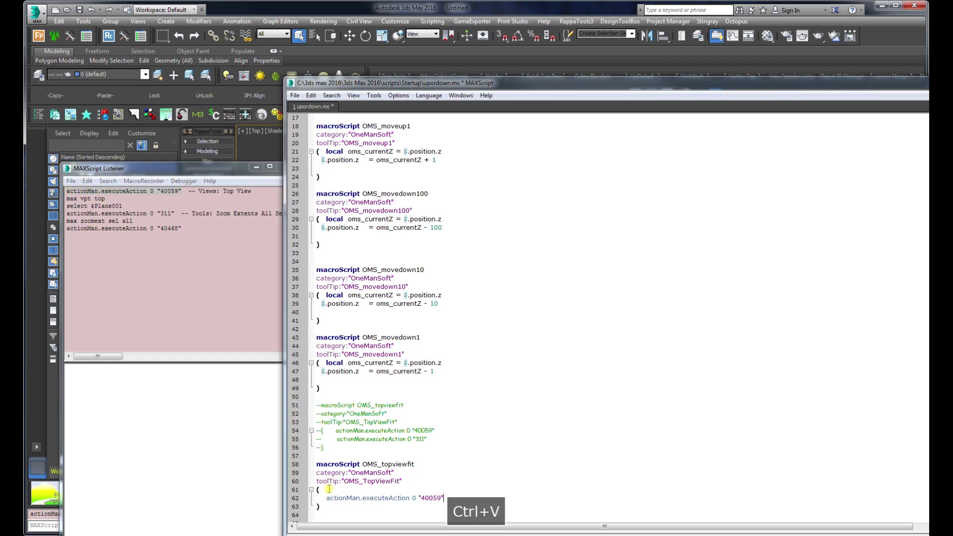
{"action": "left_click", "coordinate": [172, 212]}
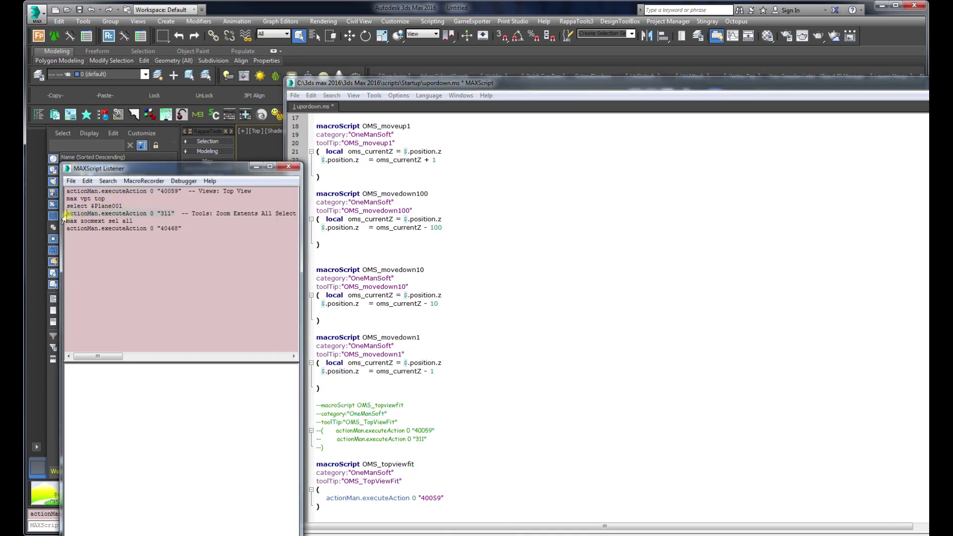
{"action": "key", "text": "ctrl+c"}
{"action": "left_click", "coordinate": [462, 495]}
{"action": "key", "text": "Return"}
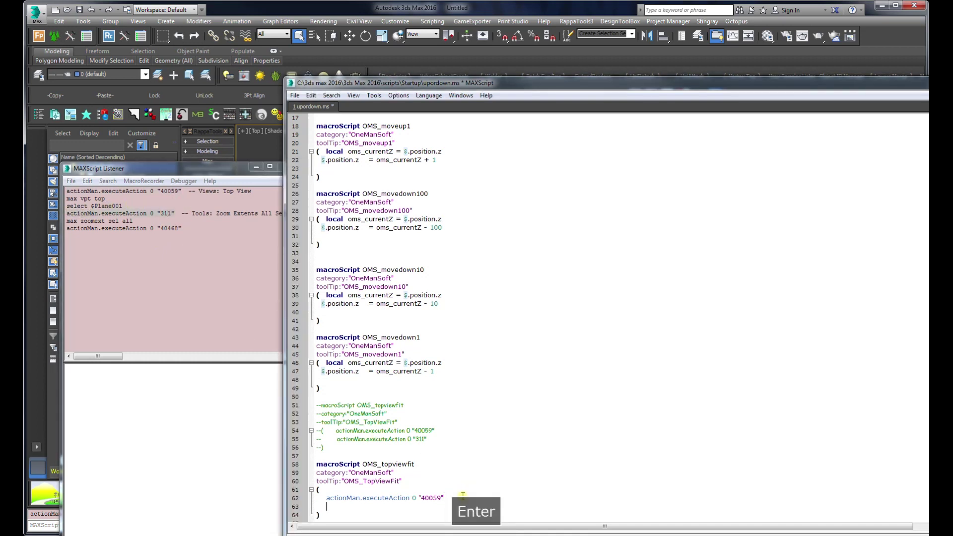
{"action": "key", "text": "ctrl+v"}
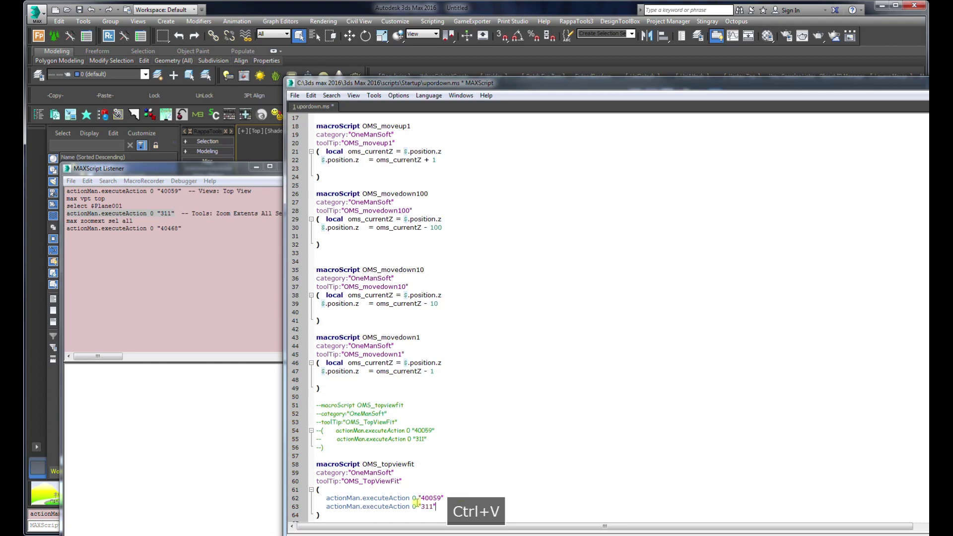
Save upordown.ms and close the command log window.
{"action": "left_click", "coordinate": [294, 95]}
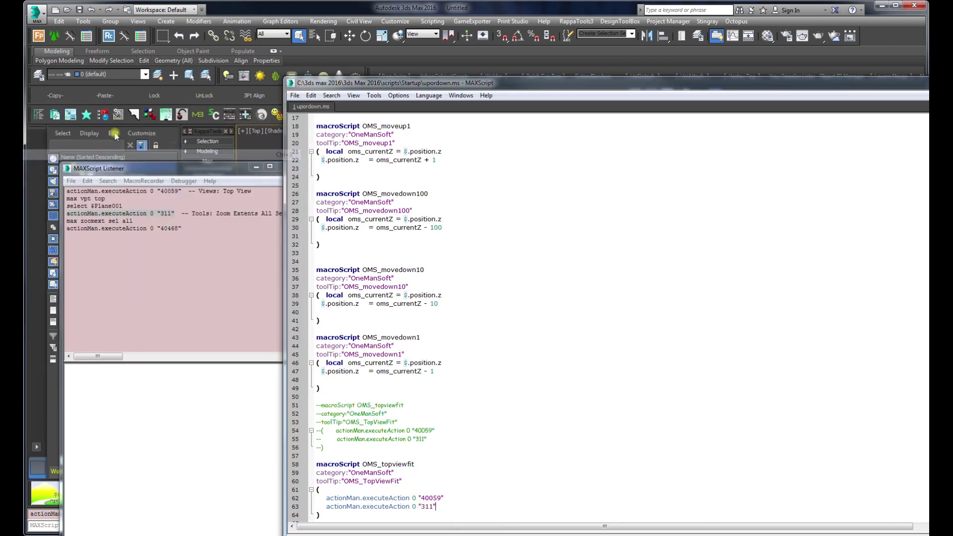
{"action": "left_click", "coordinate": [74, 154]}
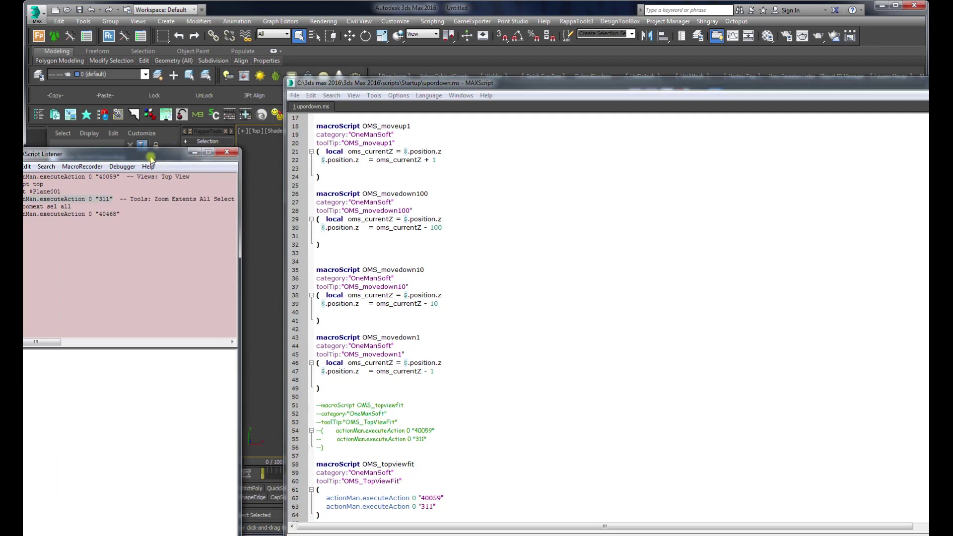
{"action": "left_click", "coordinate": [226, 152]}
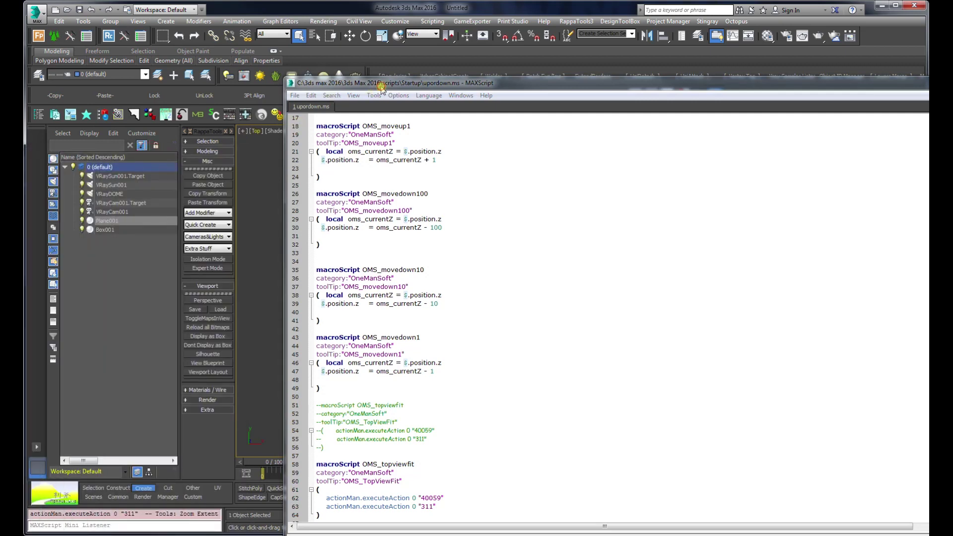
Evaluate all of upordown.ms, move the editor off the viewport, and deselect everything.
{"action": "left_click_drag", "start_coordinate": [381, 88], "coordinate": [316, 81]}
{"action": "left_click", "coordinate": [310, 88]}
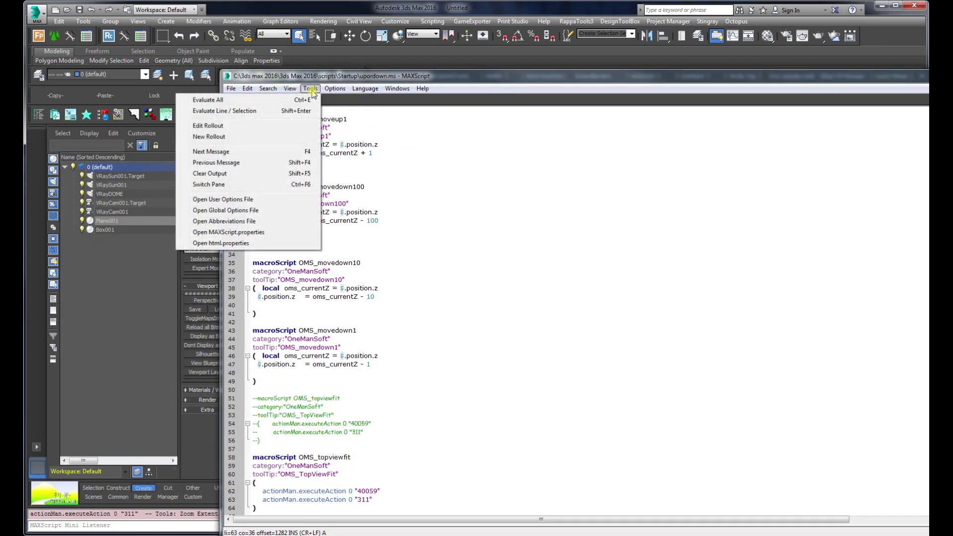
{"action": "left_click", "coordinate": [299, 101]}
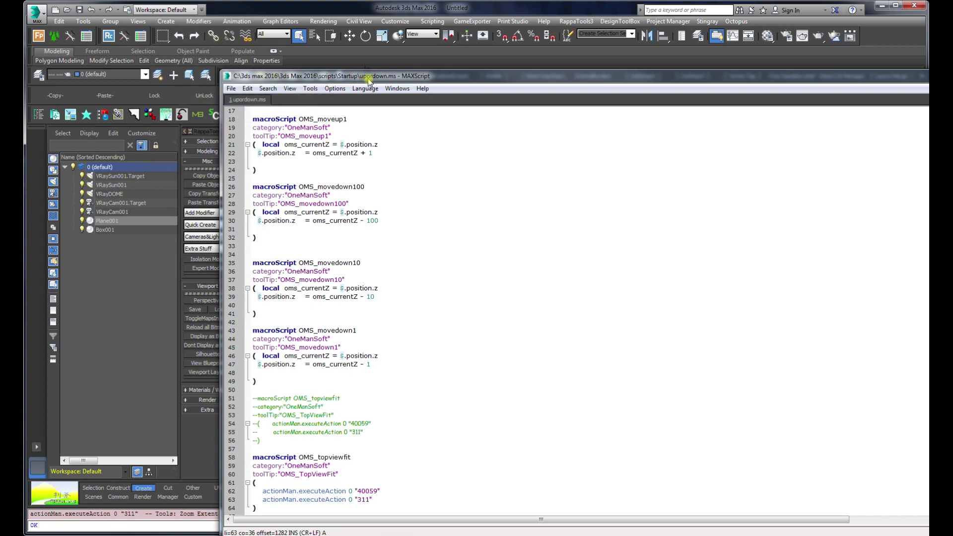
{"action": "left_click_drag", "start_coordinate": [368, 81], "coordinate": [368, 535]}
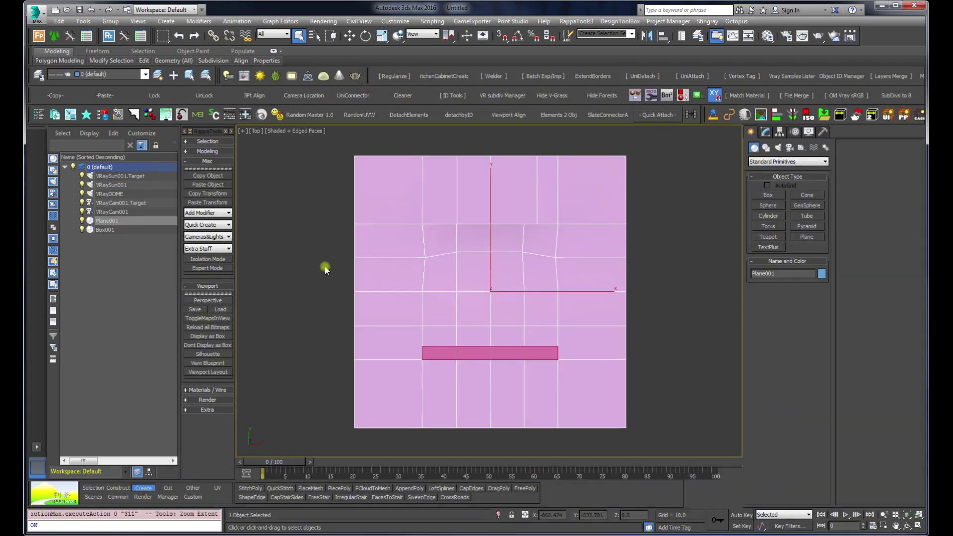
{"action": "left_click", "coordinate": [333, 230]}
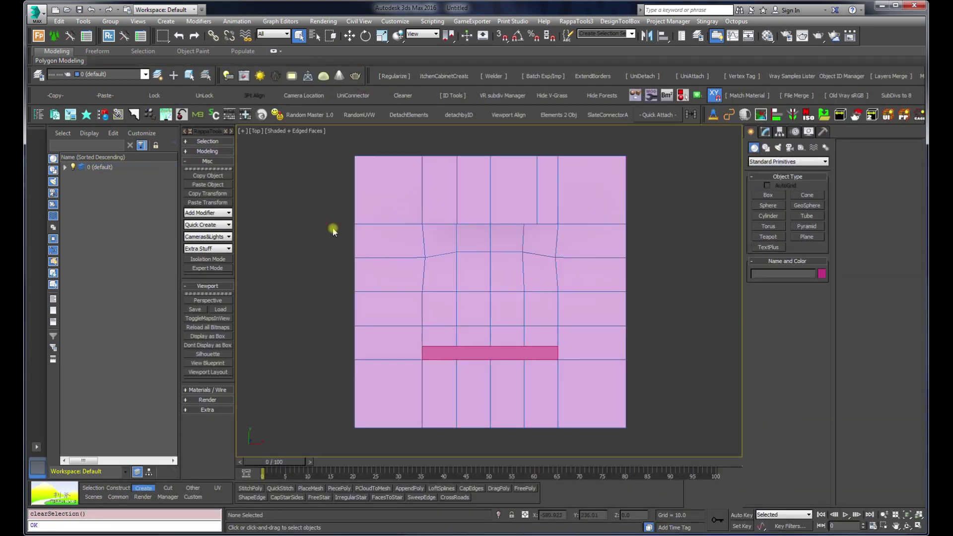
Reopen the Octopus Manager on the Views preset and open an empty Action Browser beside it.
{"action": "left_click", "coordinate": [736, 21]}
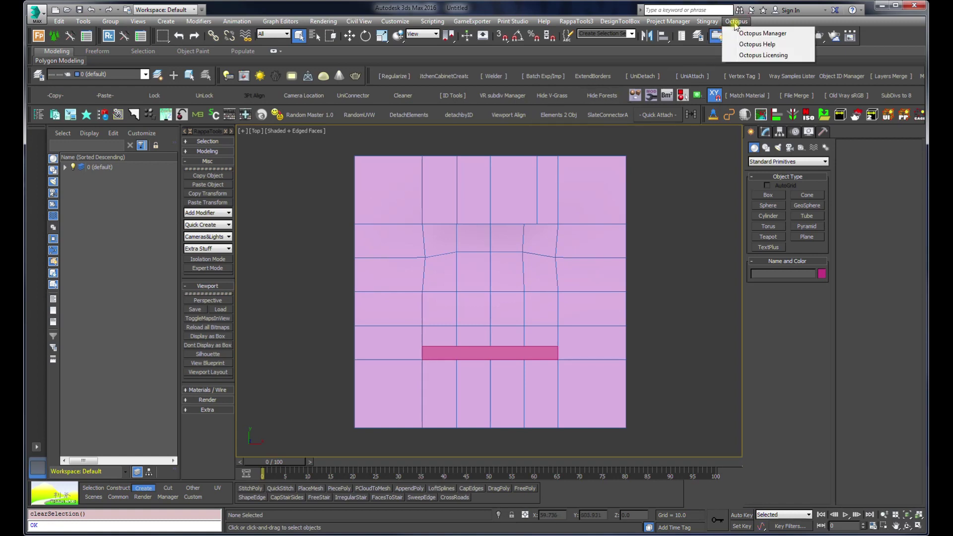
{"action": "left_click", "coordinate": [762, 33]}
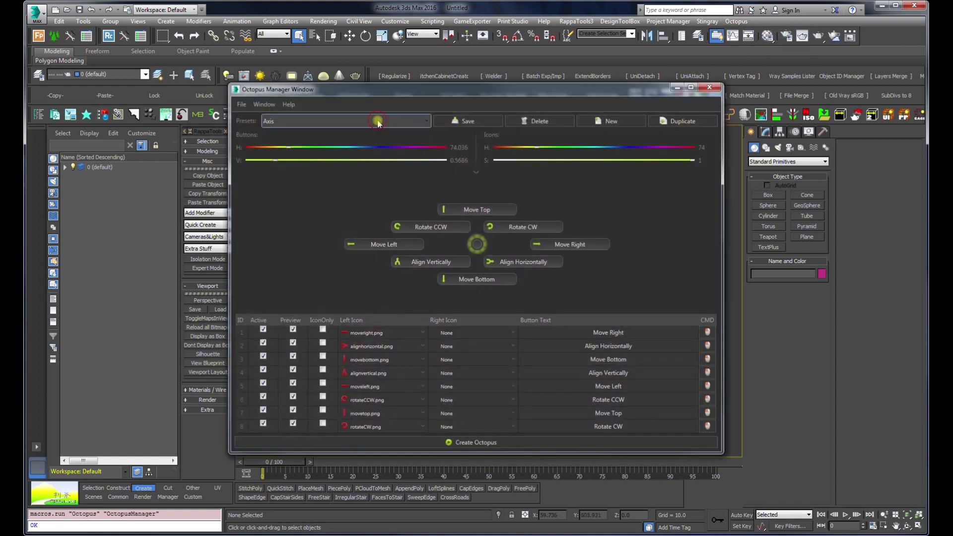
{"action": "left_click", "coordinate": [378, 121]}
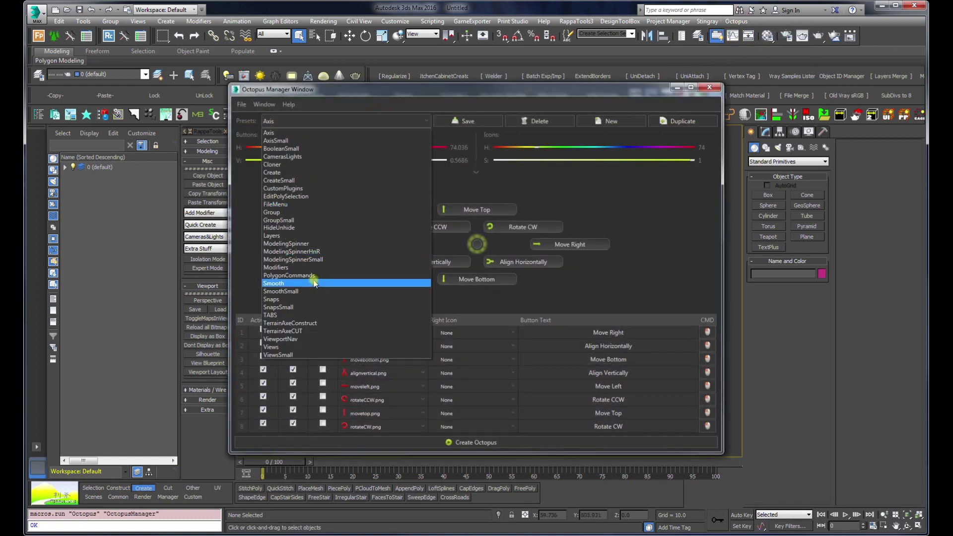
{"action": "left_click", "coordinate": [293, 348]}
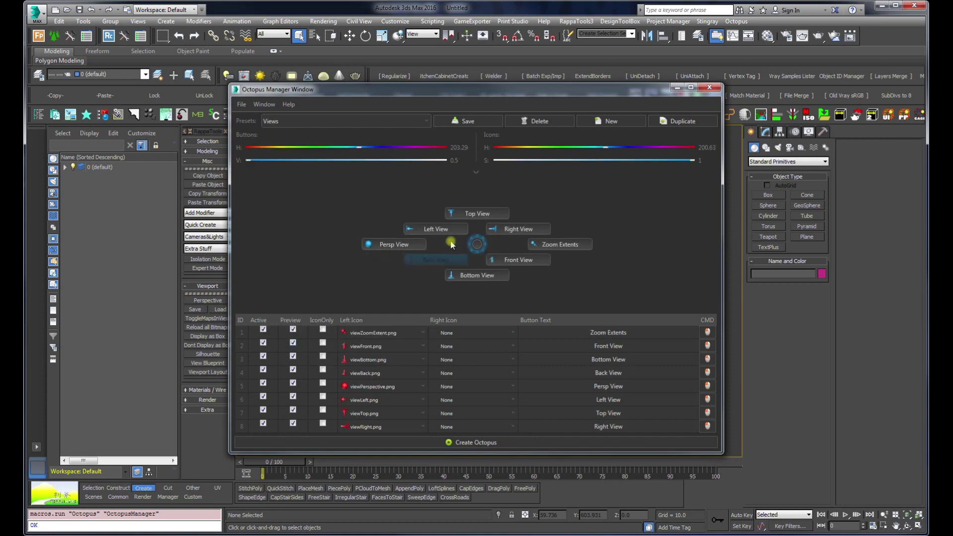
{"action": "left_click_drag", "start_coordinate": [442, 93], "coordinate": [384, 107]}
{"action": "left_click", "coordinate": [195, 115]}
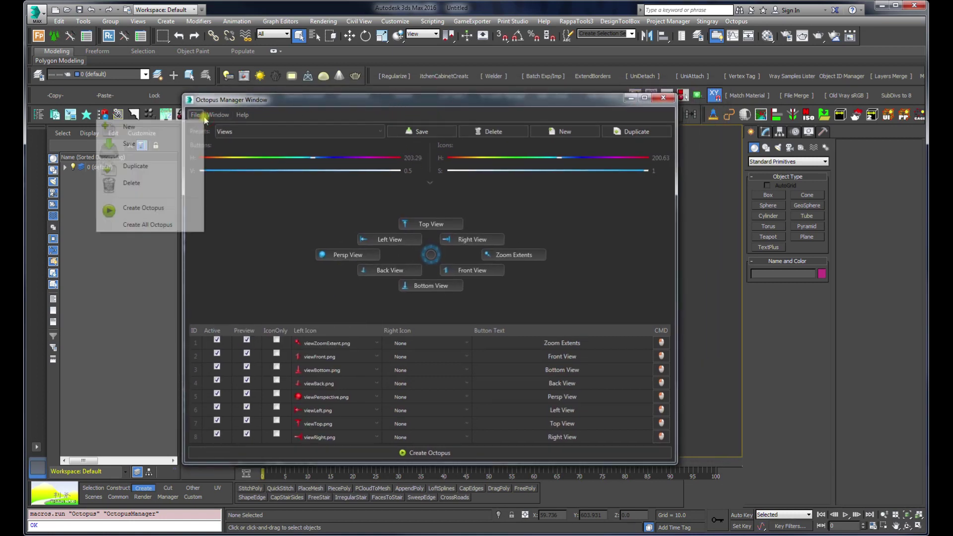
{"action": "mouse_move", "coordinate": [217, 115]}
{"action": "left_click", "coordinate": [193, 148]}
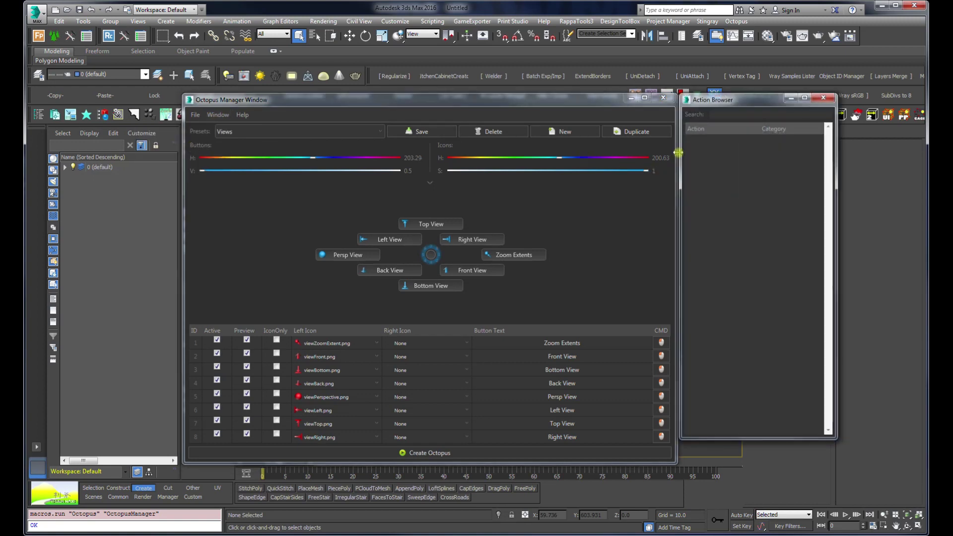
Filter the Action Browser by 'top' and scroll down to OMS_TopViewFit under OneManSoft.
{"action": "type", "text": "top"}
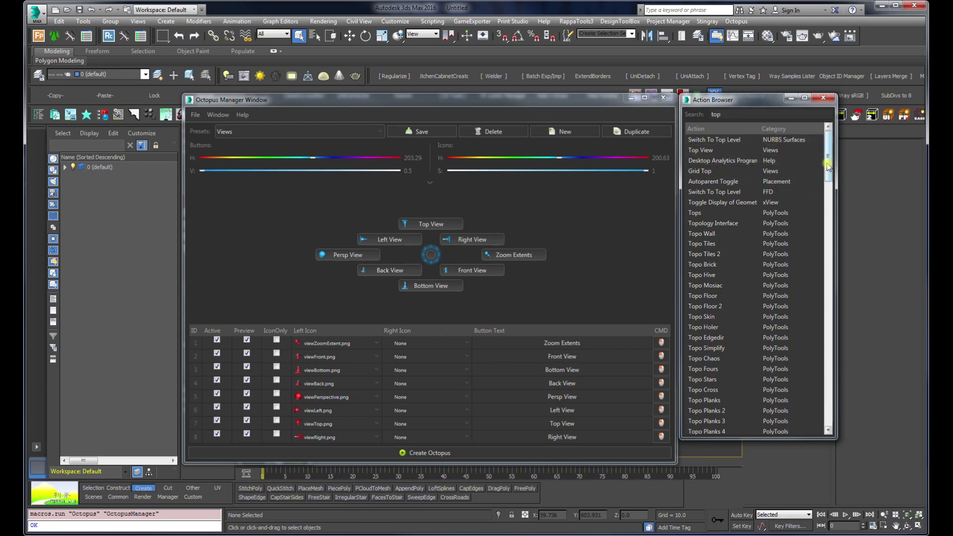
{"action": "left_click_drag", "start_coordinate": [827, 166], "coordinate": [833, 307]}
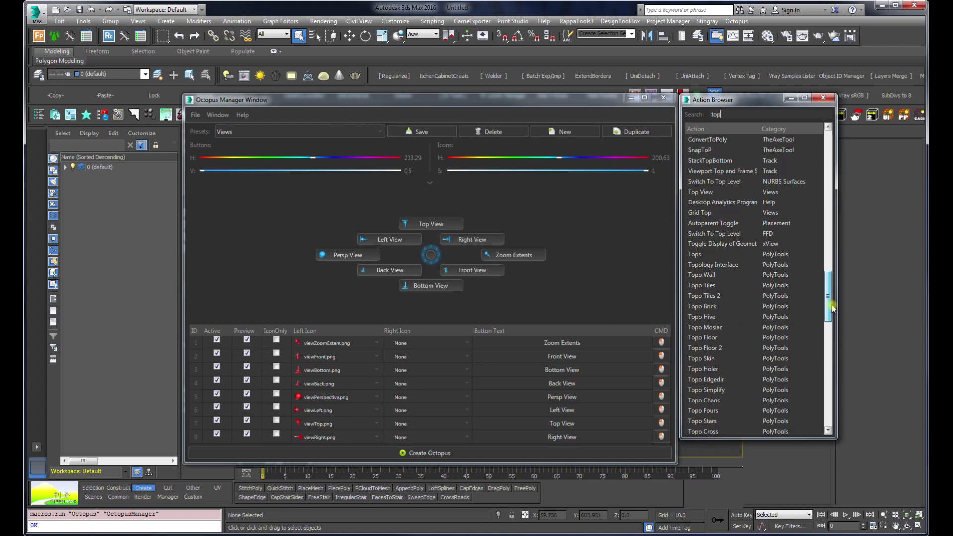
{"action": "left_click_drag", "start_coordinate": [833, 308], "coordinate": [847, 421]}
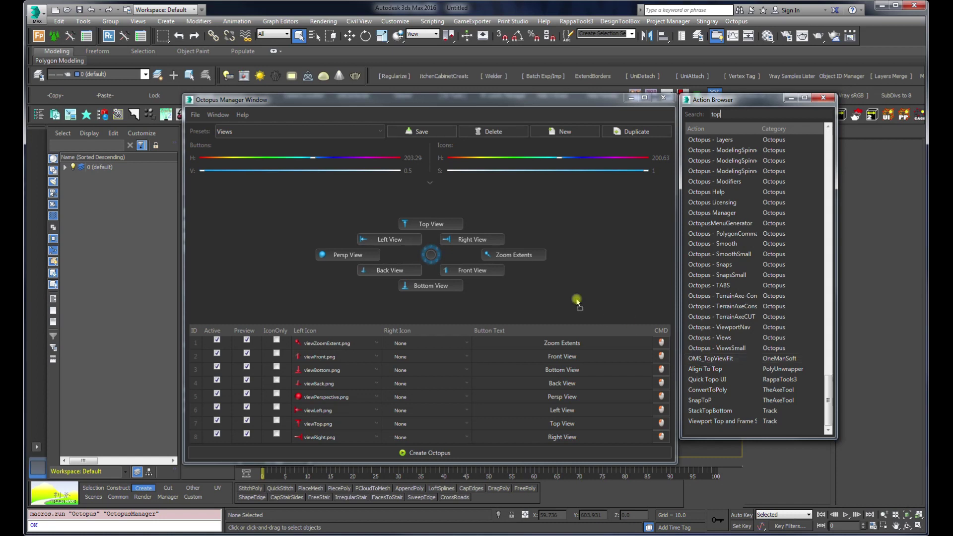
Assign OMS_TopViewFit to the Top View entry and relabel row 7 as 'Top View Fit'.
{"action": "left_click_drag", "start_coordinate": [435, 226], "coordinate": [435, 226]}
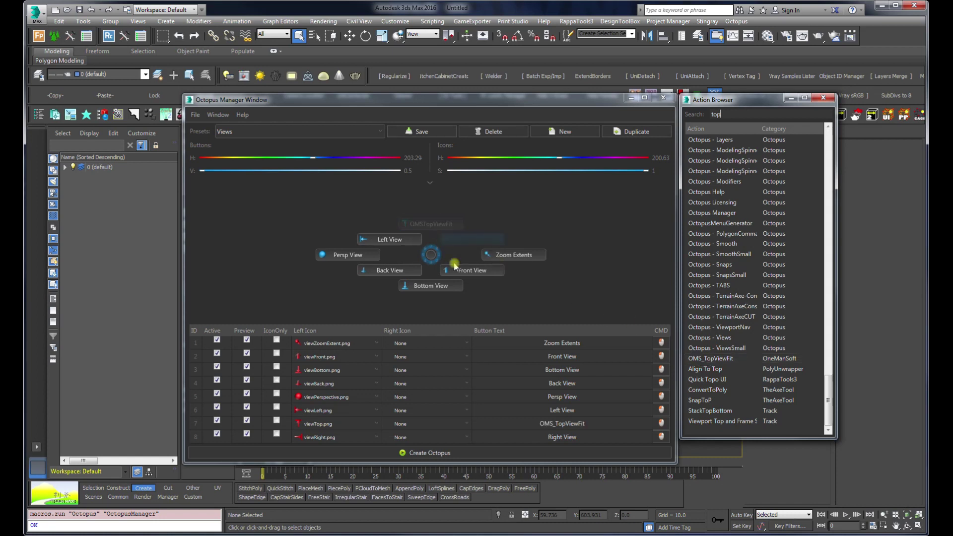
{"action": "left_click", "coordinate": [541, 424]}
{"action": "key", "text": "Delete"}
{"action": "key", "text": "Delete"}
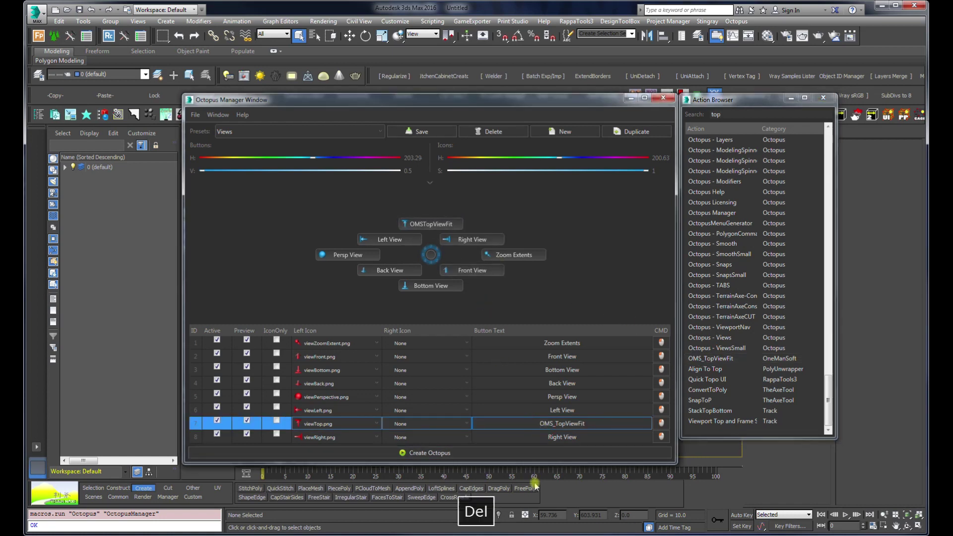
{"action": "key", "text": "Delete"}
{"action": "key", "text": "Delete"}
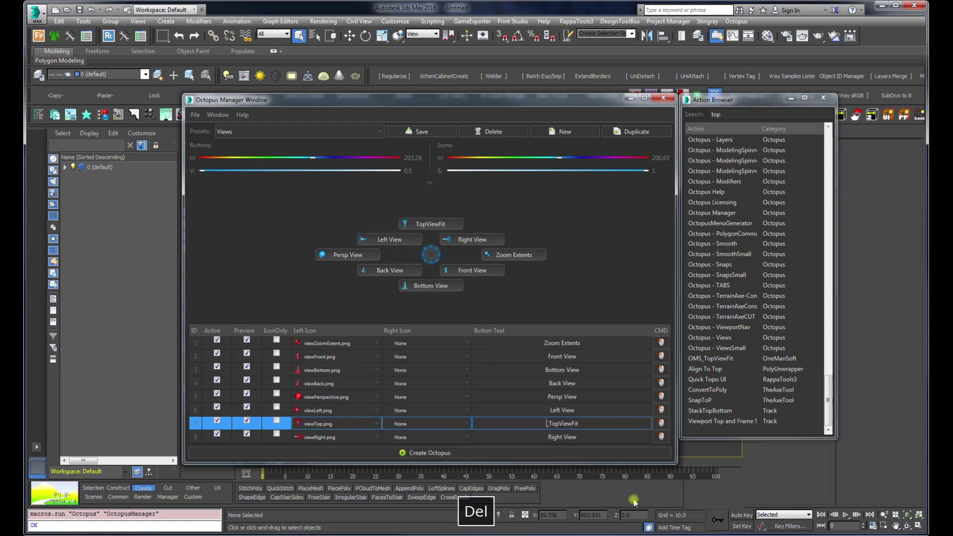
{"action": "key", "text": "Right"}
{"action": "key", "text": "Right"}
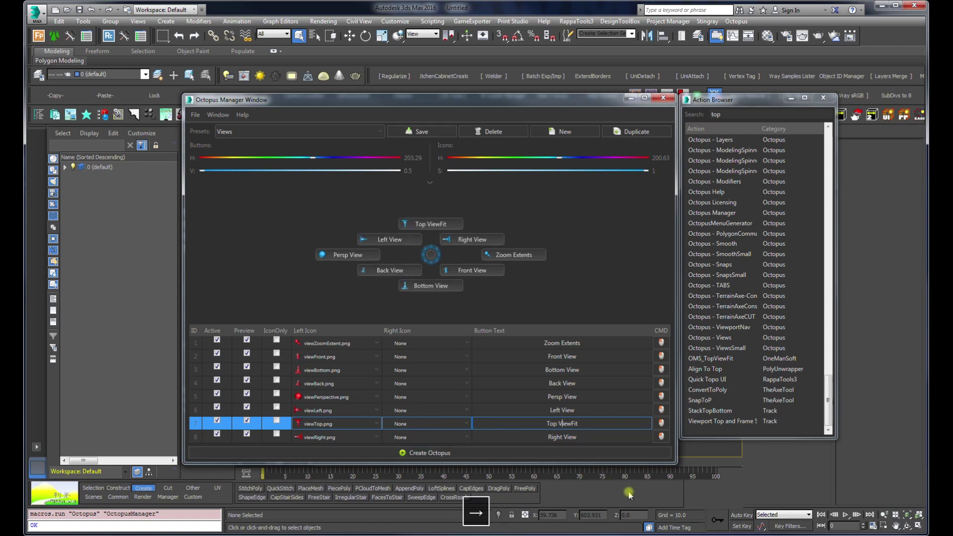
{"action": "key", "text": "End"}
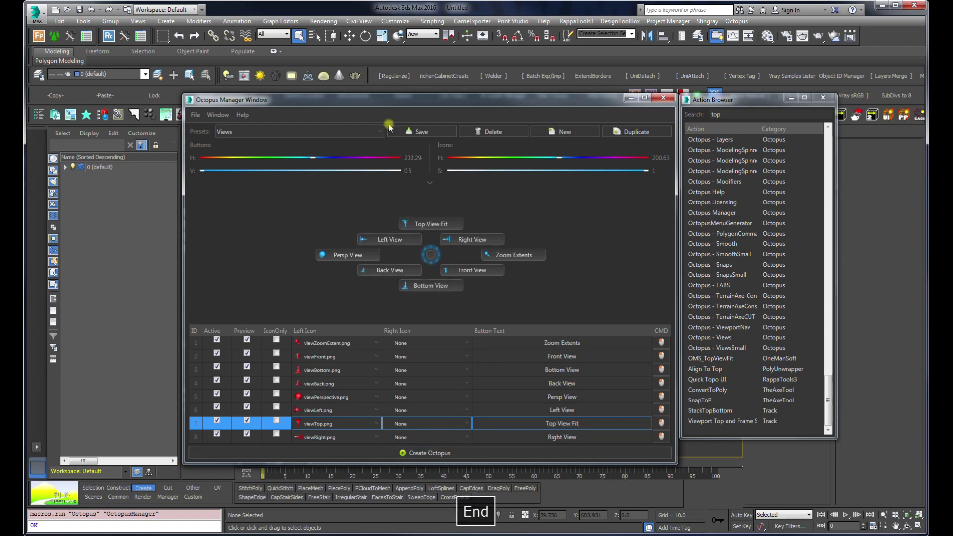
Save the Views preset, rebuild the Views octopus, and close both manager windows.
{"action": "left_click", "coordinate": [411, 130]}
{"action": "left_click", "coordinate": [427, 452]}
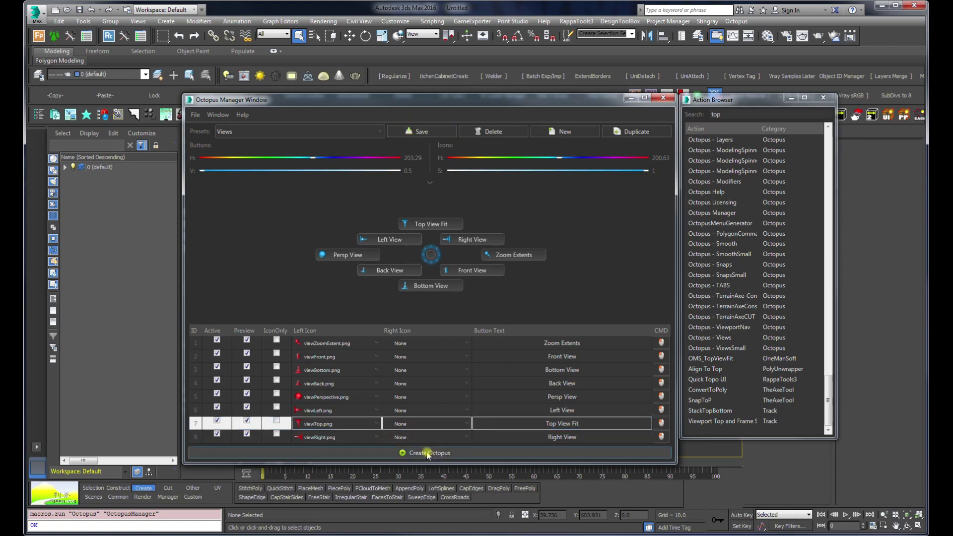
{"action": "left_click", "coordinate": [463, 342]}
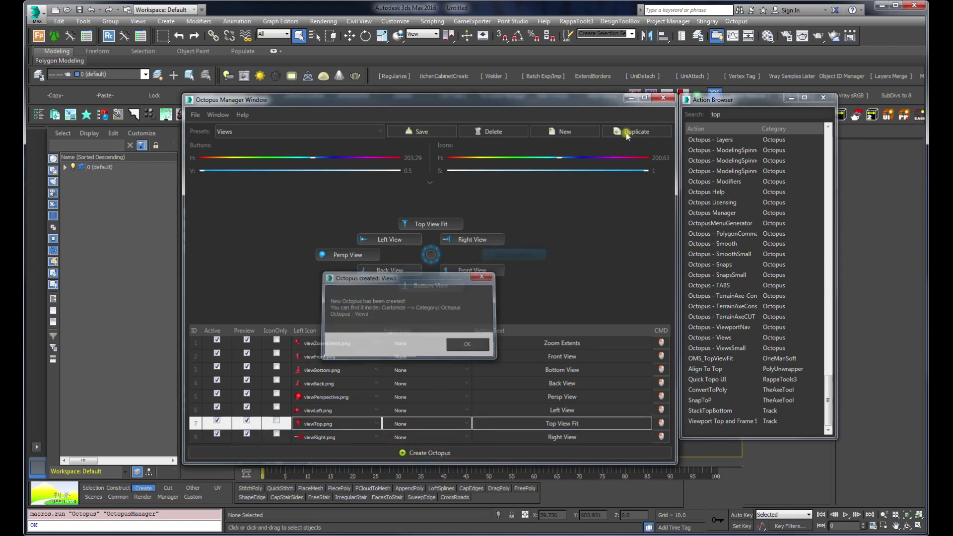
{"action": "left_click", "coordinate": [663, 98]}
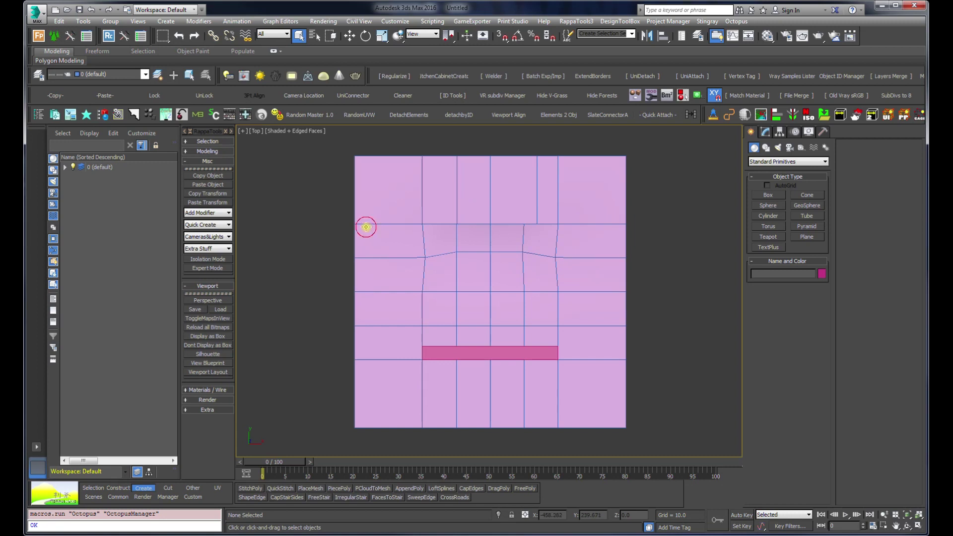
Select the plane and switch the viewport to the camera view via the C radial menu.
{"action": "left_click", "coordinate": [366, 226]}
{"action": "key", "text": "c"}
{"action": "left_click", "coordinate": [230, 235]}
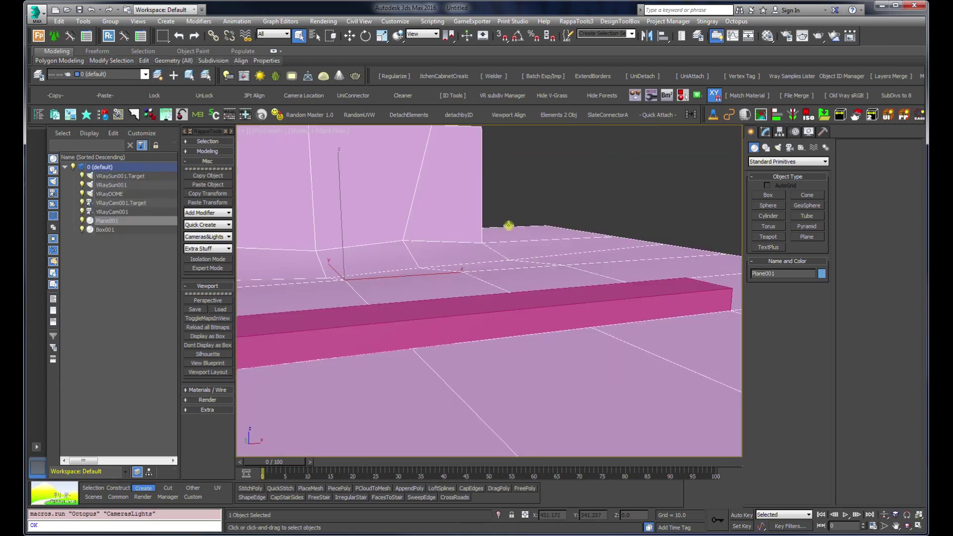
Run Top View Fit from the V Views radial menu, then open the MAXScript Listener.
{"action": "key", "text": "v"}
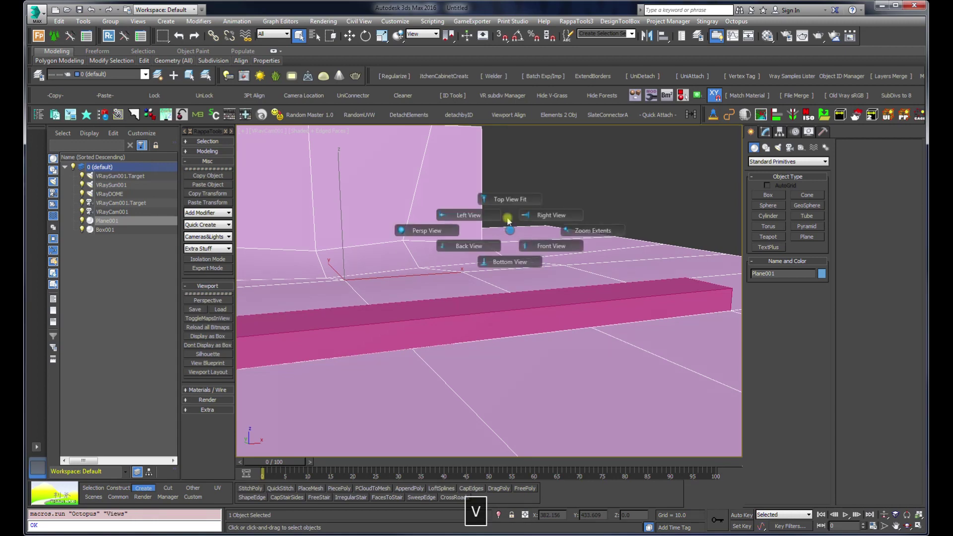
{"action": "mouse_move", "coordinate": [502, 201]}
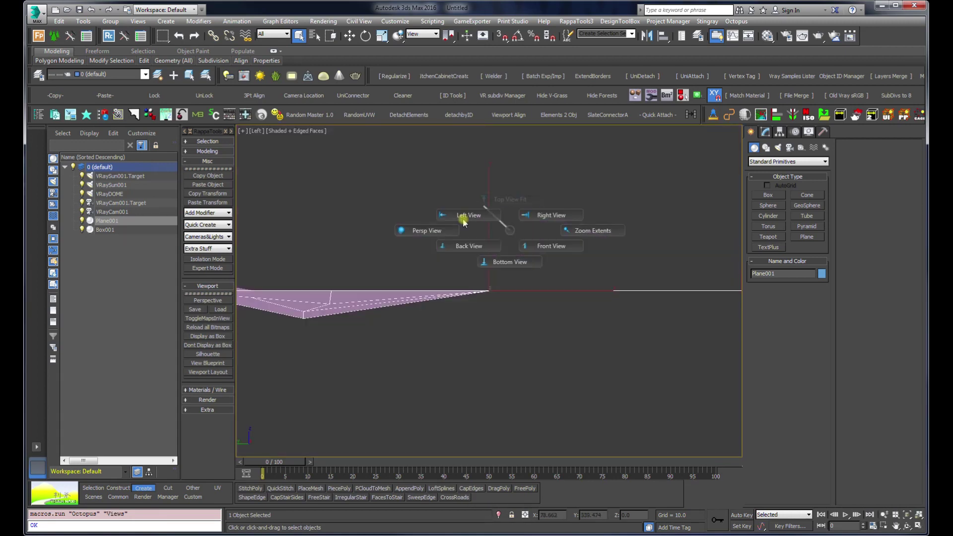
{"action": "left_click", "coordinate": [500, 199]}
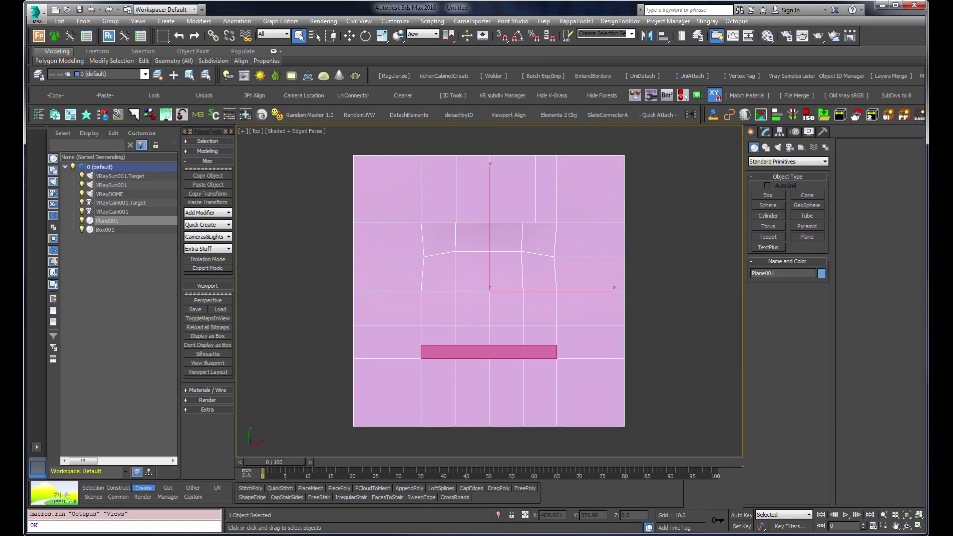
{"action": "key", "text": "F11"}
Reposition the MAXScript Listener, check its 'max vpt top' line, and close it.
{"action": "left_click_drag", "start_coordinate": [173, 130], "coordinate": [203, 118]}
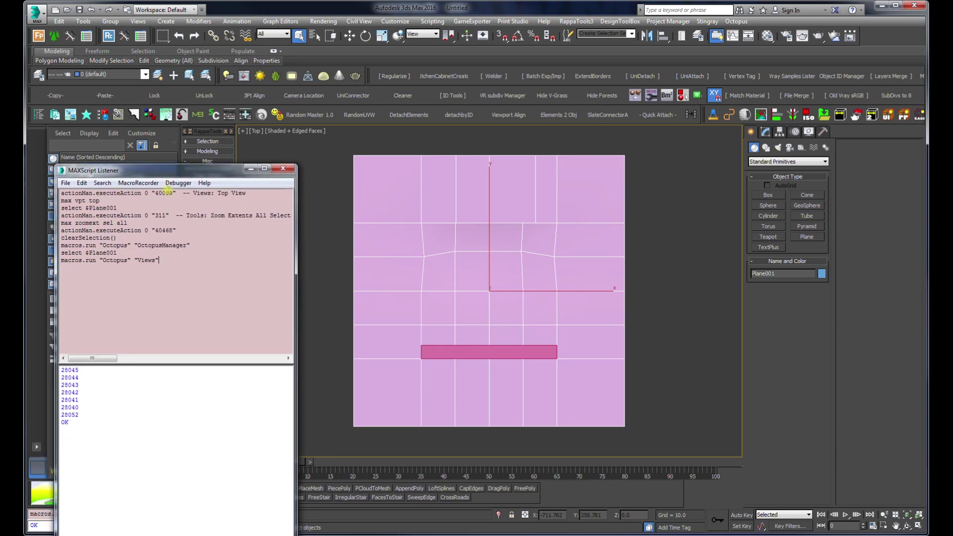
{"action": "left_click", "coordinate": [95, 198]}
{"action": "left_click_drag", "start_coordinate": [162, 174], "coordinate": [143, 198]}
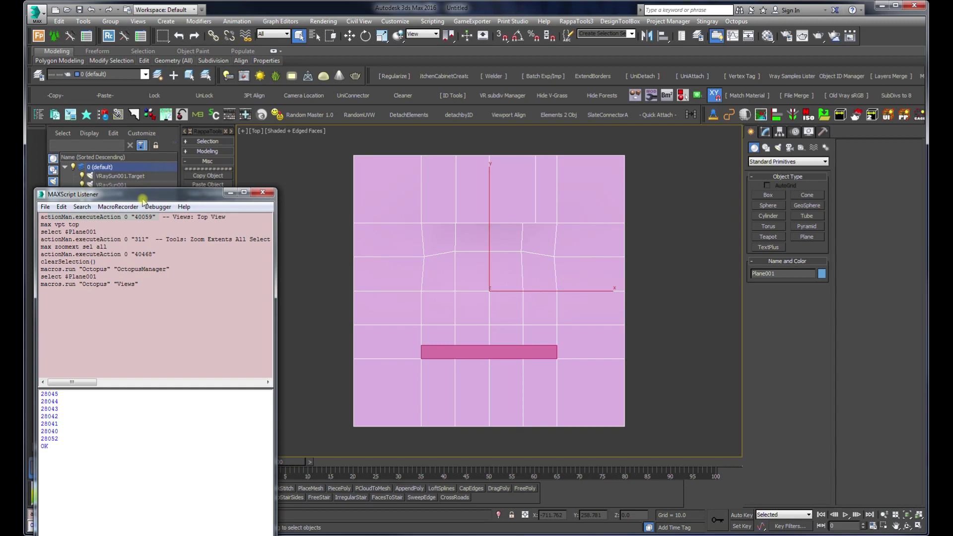
{"action": "left_click", "coordinate": [230, 192]}
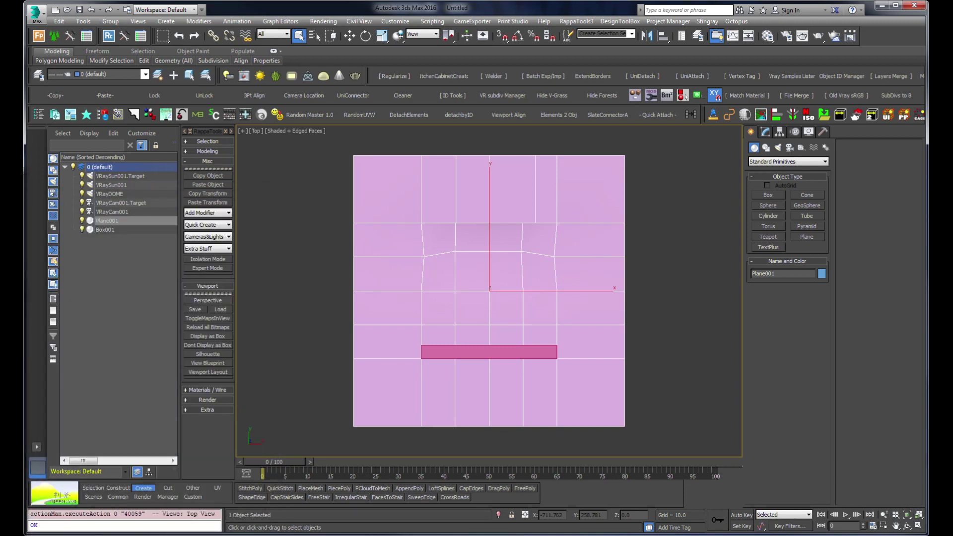
{"action": "right_click", "coordinate": [203, 268]}
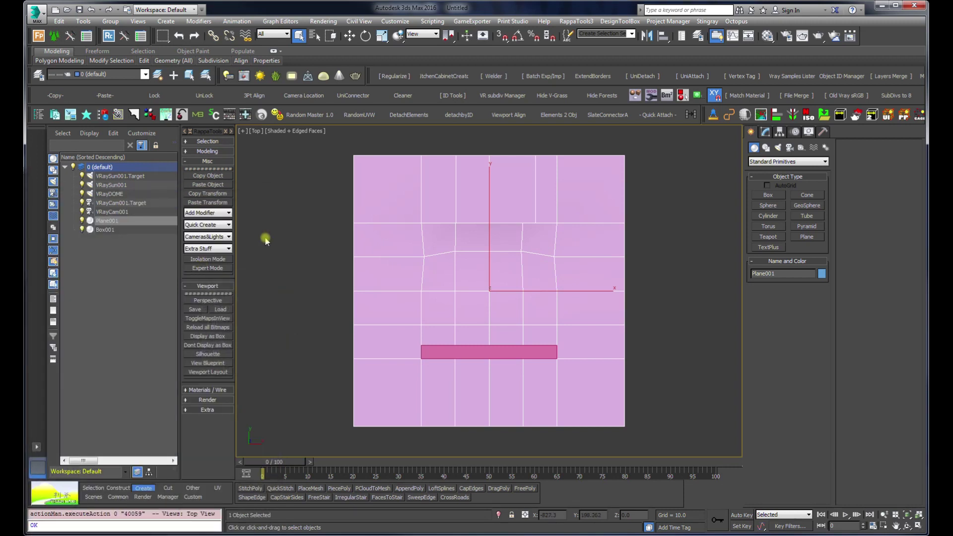